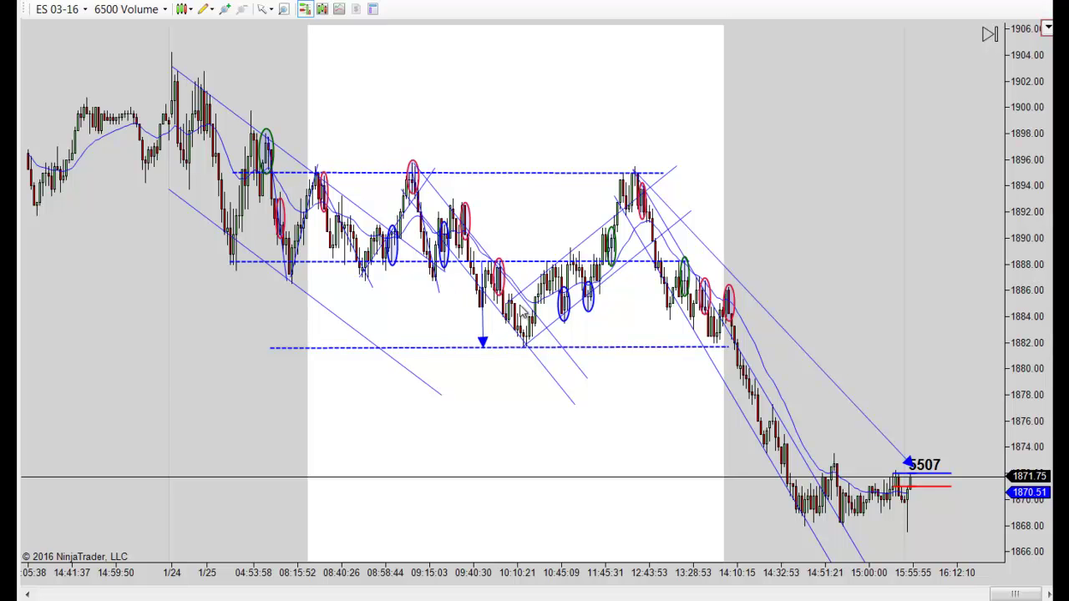
# Shift the long descending arrow slightly later in time and delete the vertical arrow between the middle and lowest dashed lines.
pyautogui.click(630, 167)
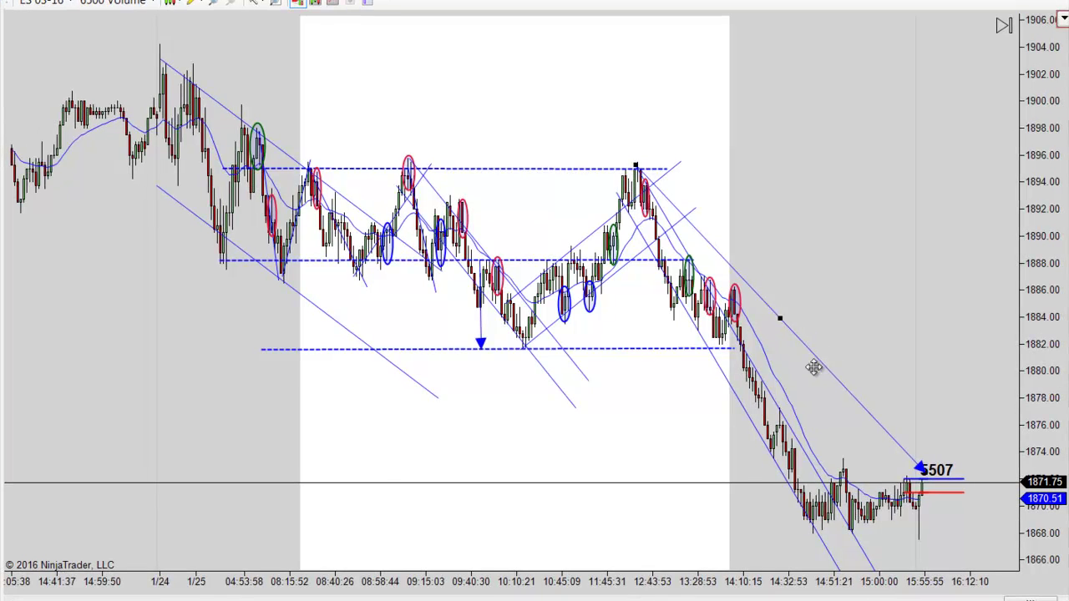
pyautogui.moveTo(813, 368)
pyautogui.mouseDown()
pyautogui.moveTo(342, 251)
pyautogui.moveTo(813, 349)
pyautogui.moveTo(829, 366)
pyautogui.mouseUp()
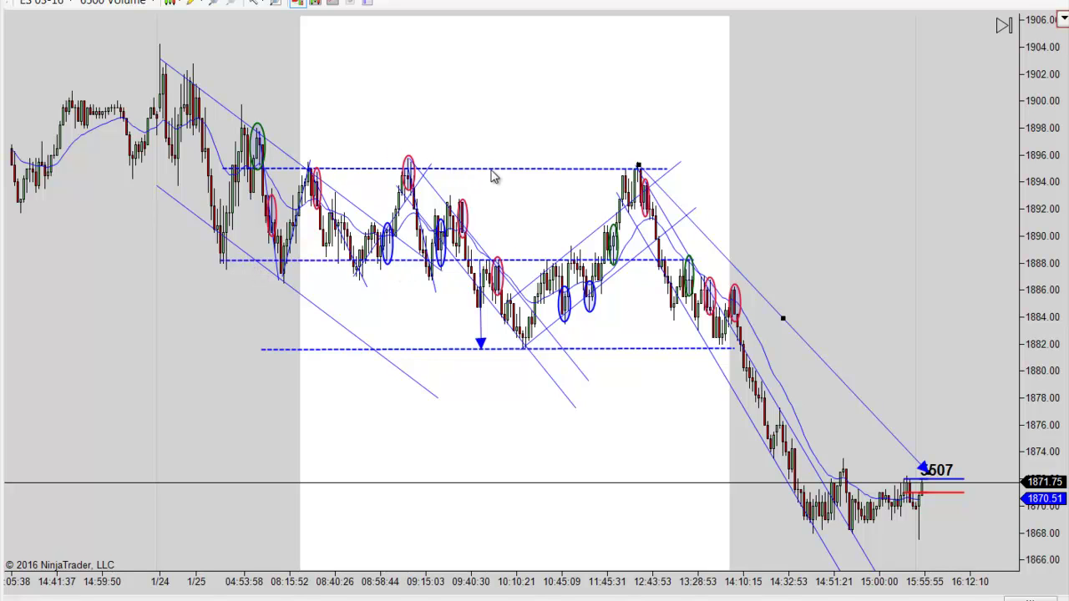
pyautogui.moveTo(485, 327)
pyautogui.mouseDown()
pyautogui.moveTo(496, 215)
pyautogui.moveTo(490, 322)
pyautogui.mouseUp()
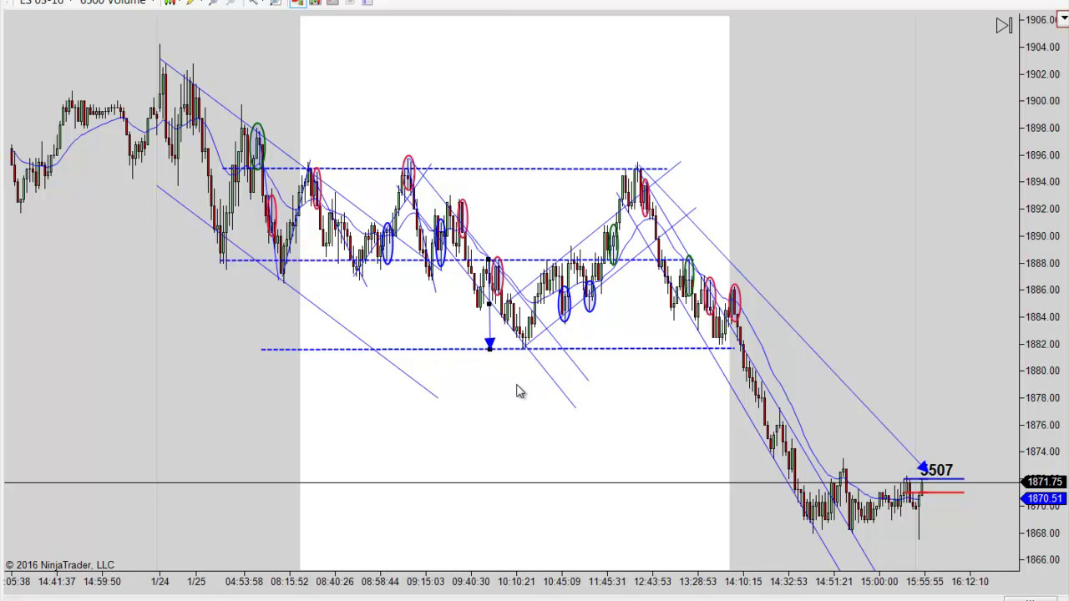
pyautogui.press('Delete')
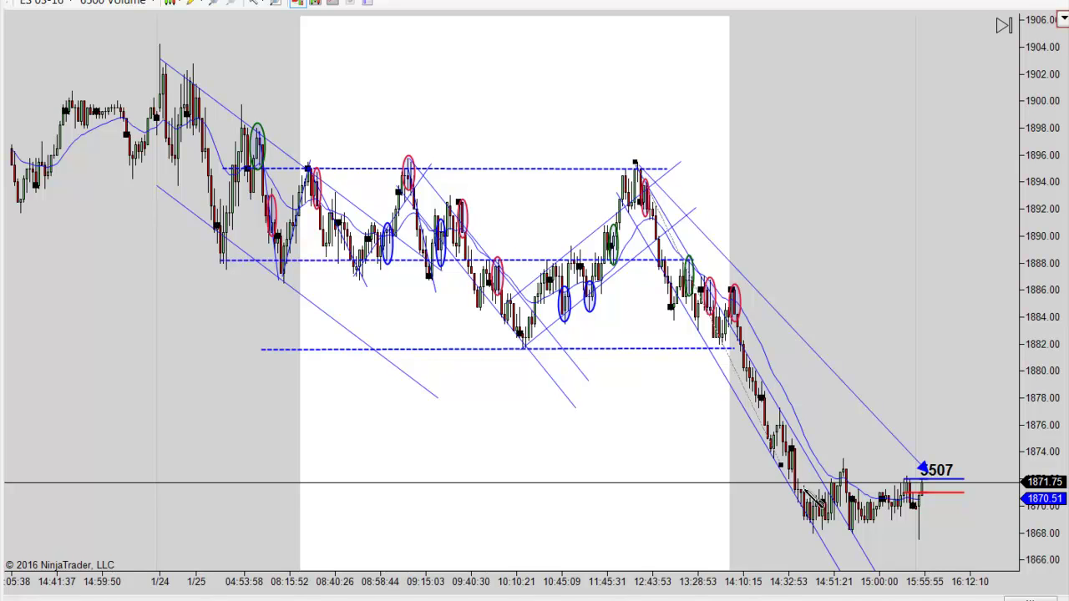
# Measure the decline from the midday high at the upper dashed line to the afternoon low, and remove the measurement.
pyautogui.click(851, 531)
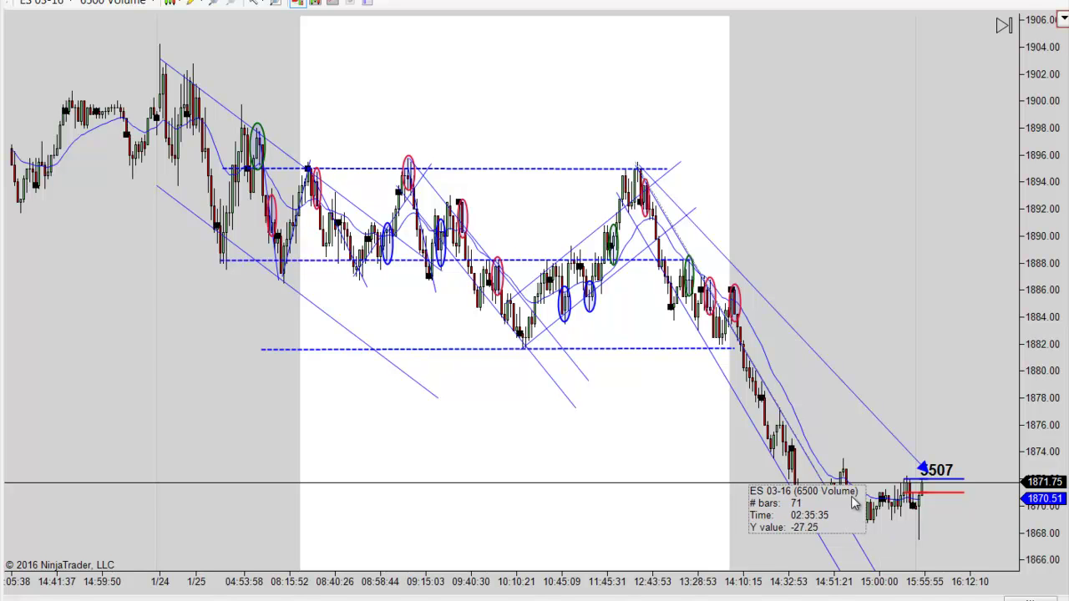
pyautogui.rightClick(854, 500)
pyautogui.click(807, 520)
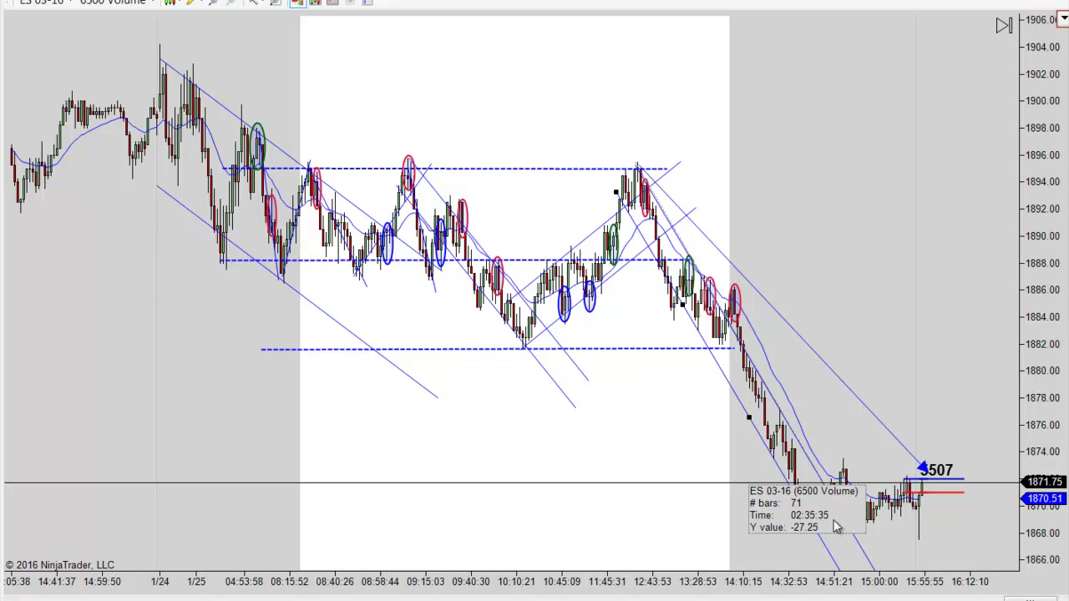
pyautogui.press('Delete')
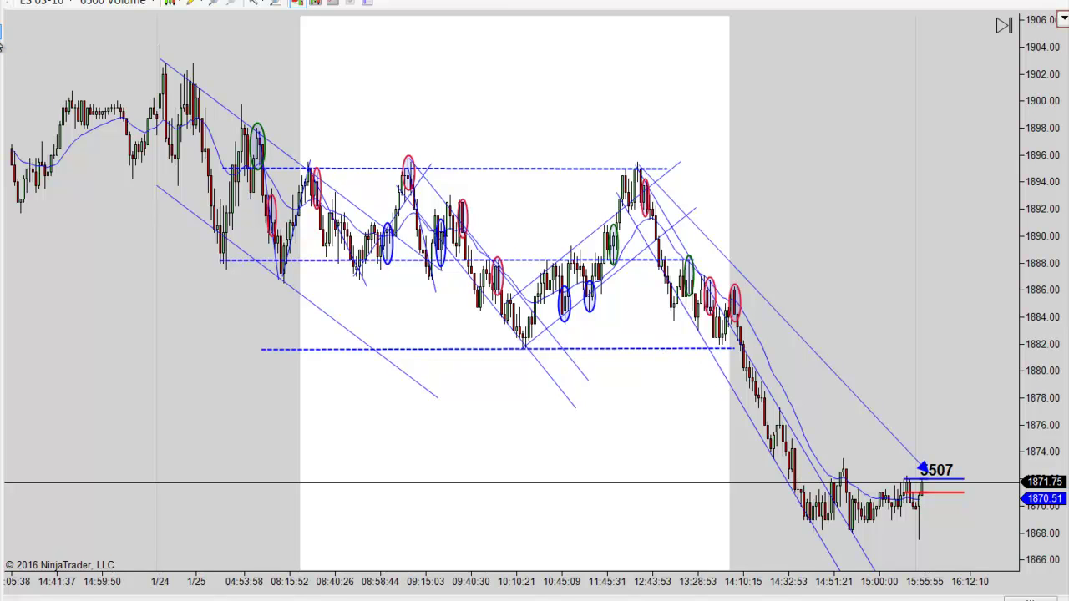
# Measure the price distance from the lowest dashed line to the highest one, and discard the measurement.
pyautogui.click(582, 346)
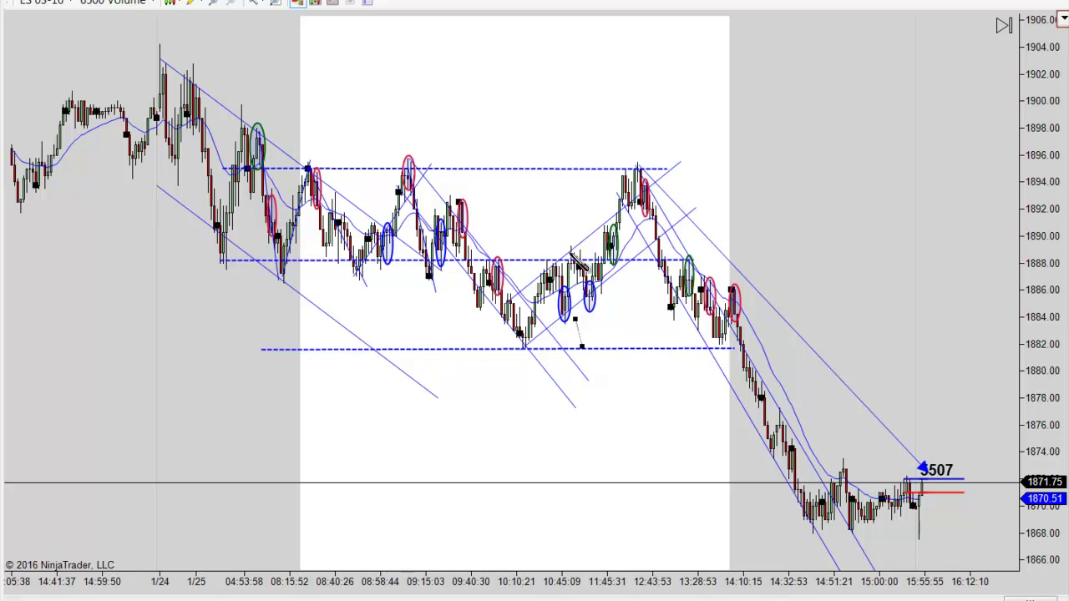
pyautogui.click(569, 168)
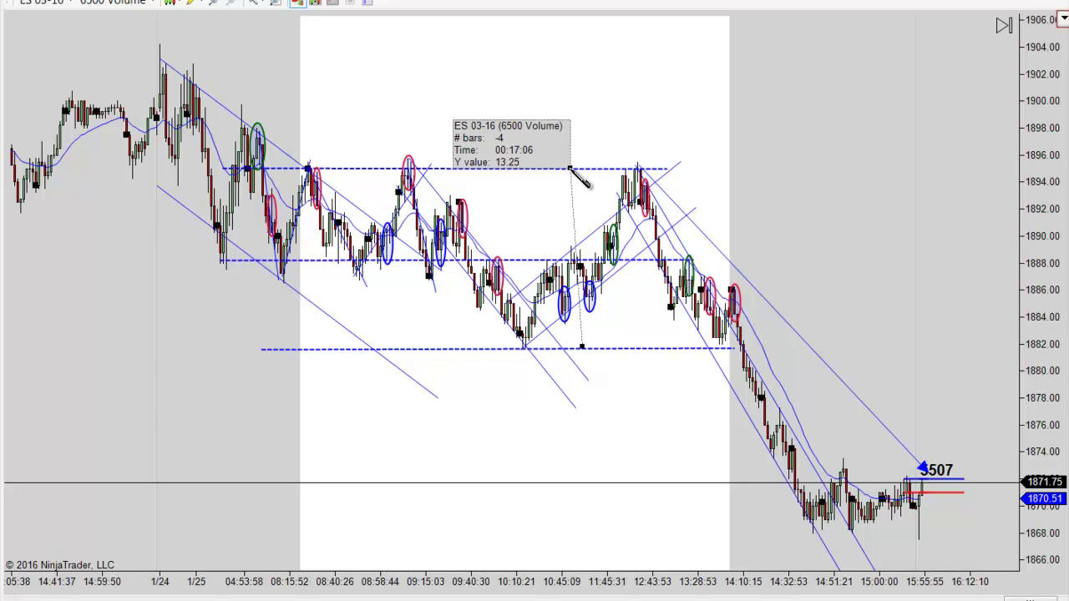
pyautogui.press('Escape')
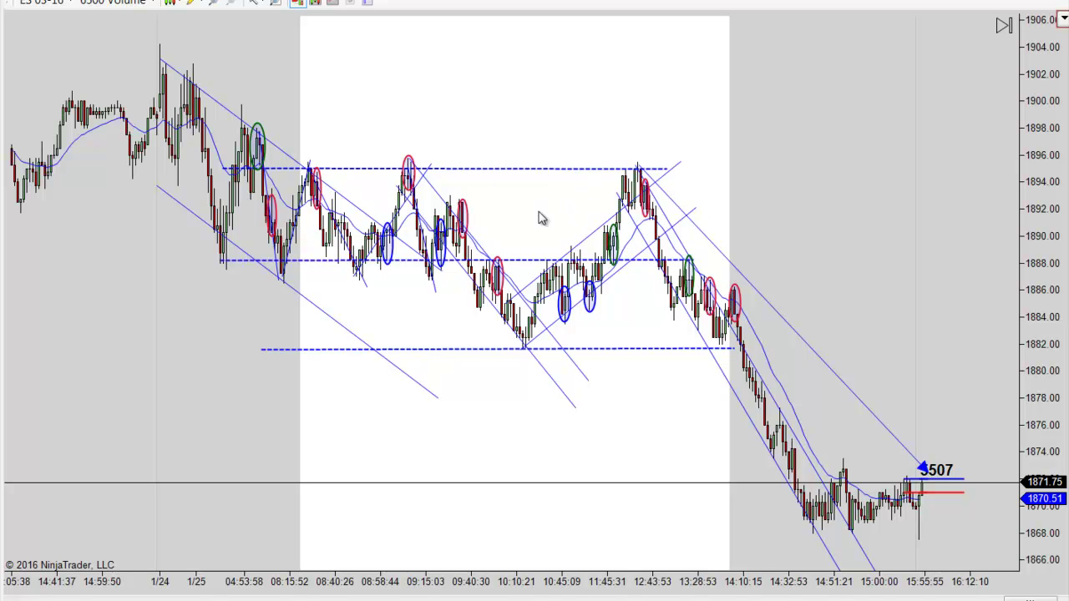
# Examine the overnight and morning price action against the descending channels, dashed range levels and circled candles.
pyautogui.moveTo(538, 219); pyautogui.dragTo(609, 219)
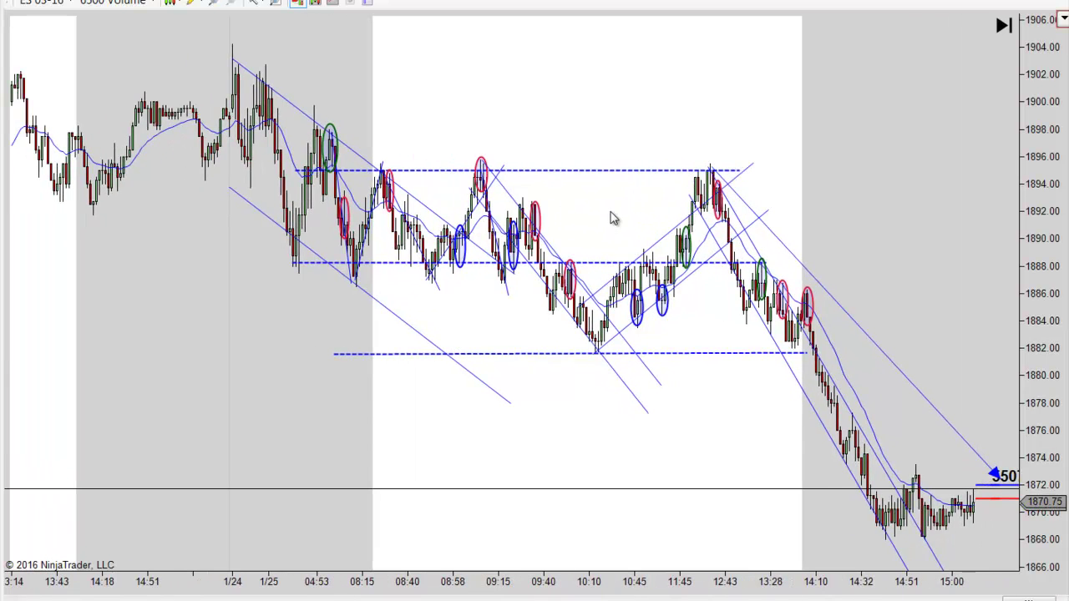
pyautogui.scroll(-3, 610, 219)
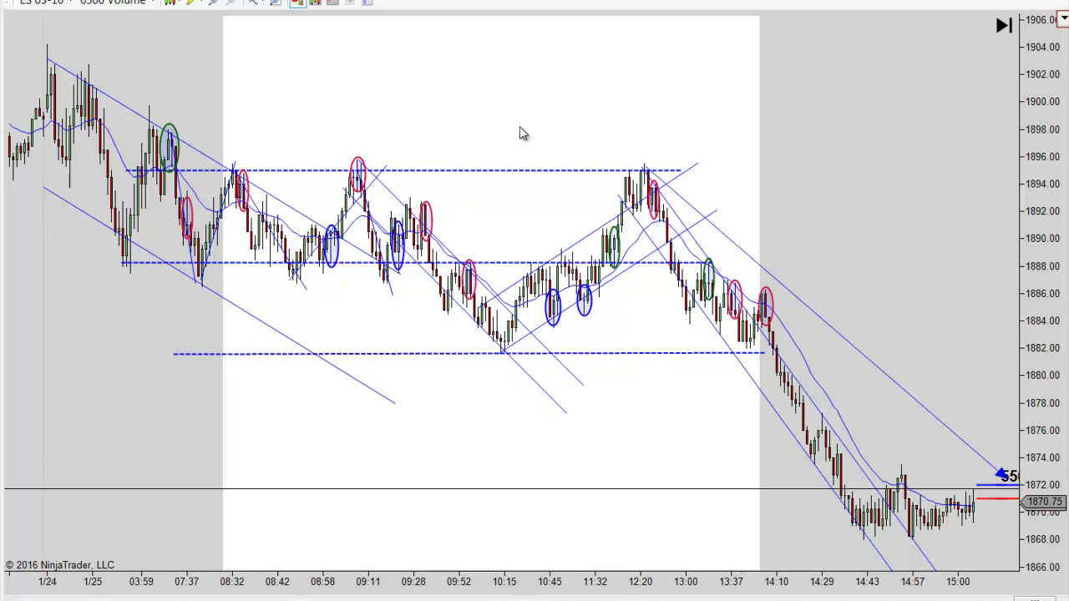
pyautogui.scroll(2, 520, 127)
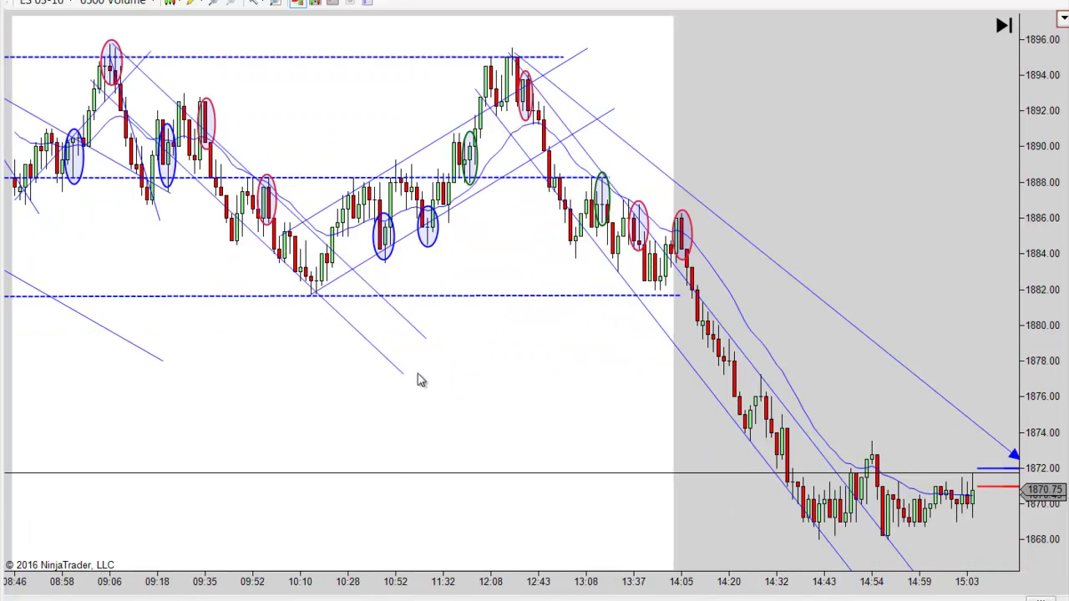
pyautogui.moveTo(304, 410); pyautogui.dragTo(779, 444)
pyautogui.scroll(-1, 639, 144)
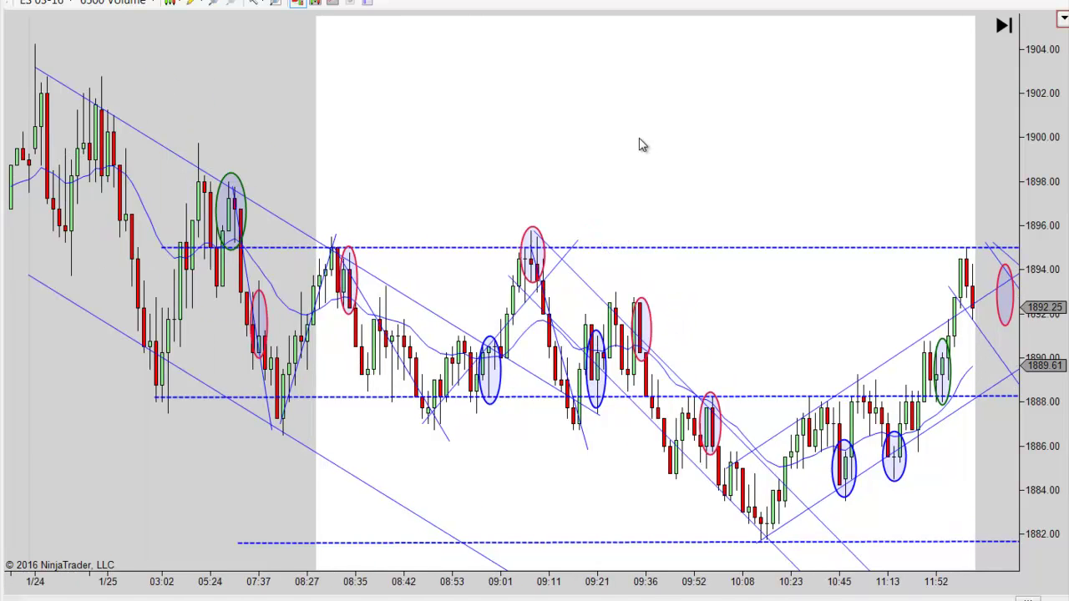
pyautogui.scroll(1, 639, 145)
pyautogui.moveTo(482, 97); pyautogui.dragTo(606, 126)
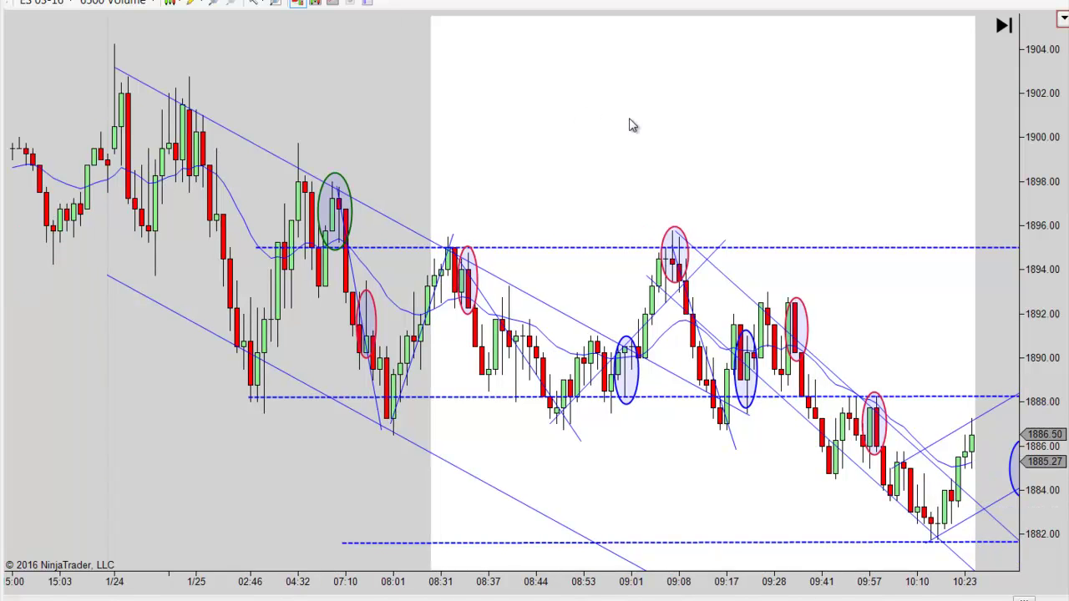
pyautogui.moveTo(613, 124)
pyautogui.mouseDown()
pyautogui.moveTo(596, 126)
pyautogui.moveTo(632, 124)
pyautogui.moveTo(614, 119)
pyautogui.mouseUp()
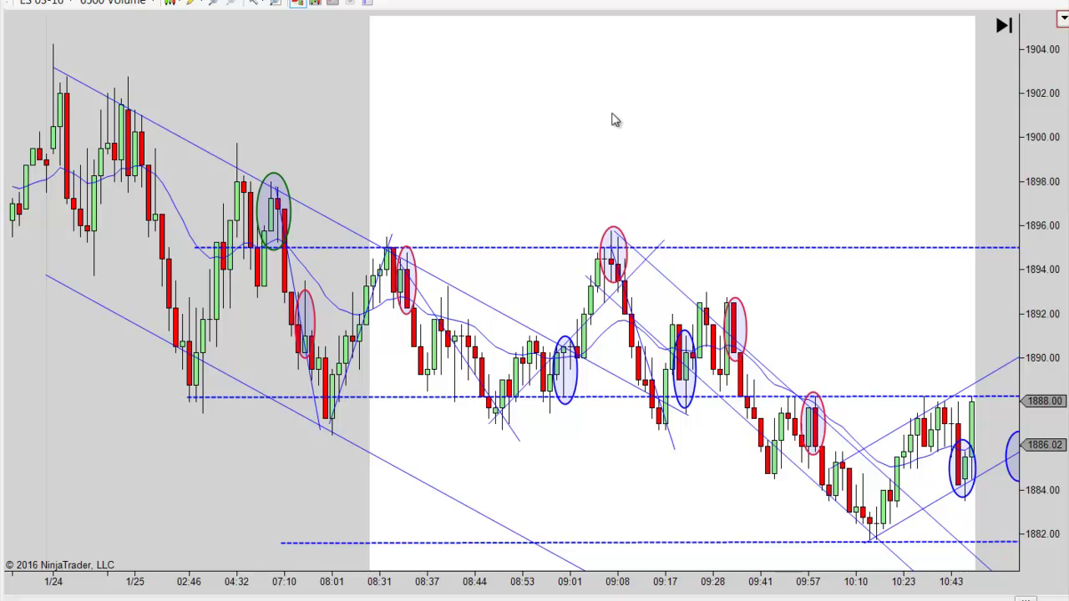
pyautogui.moveTo(585, 120); pyautogui.dragTo(597, 120)
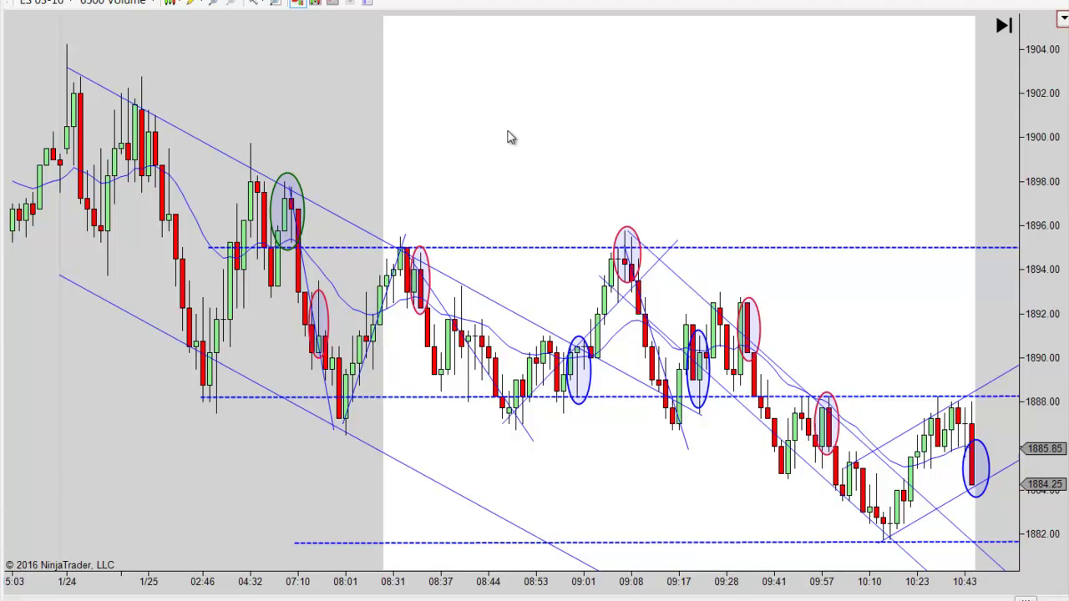
pyautogui.moveTo(496, 136); pyautogui.dragTo(538, 129)
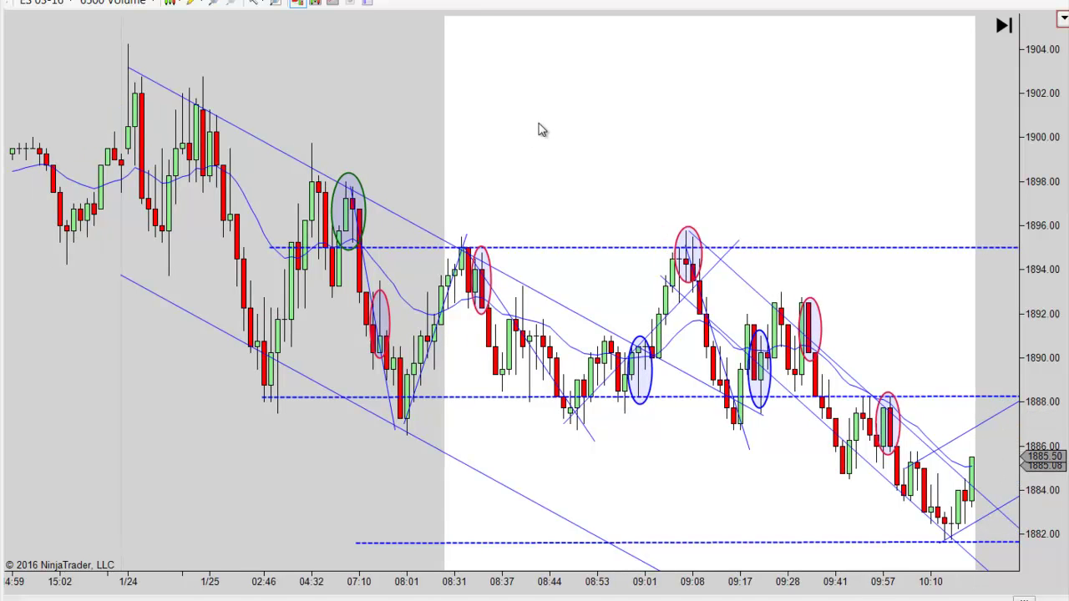
pyautogui.scroll(2, 575, 136)
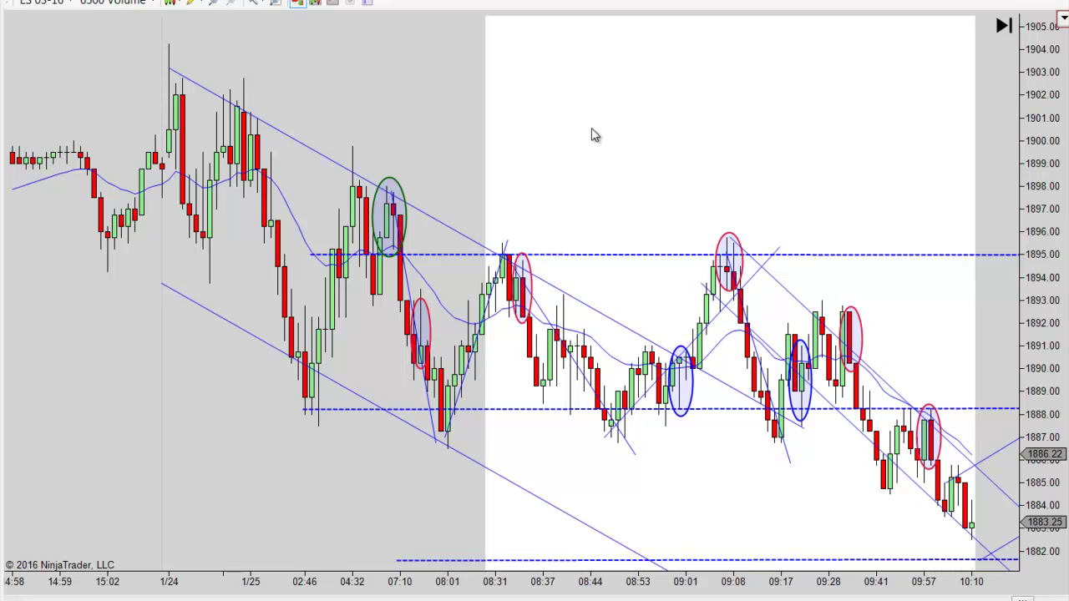
pyautogui.moveTo(594, 136); pyautogui.dragTo(538, 128)
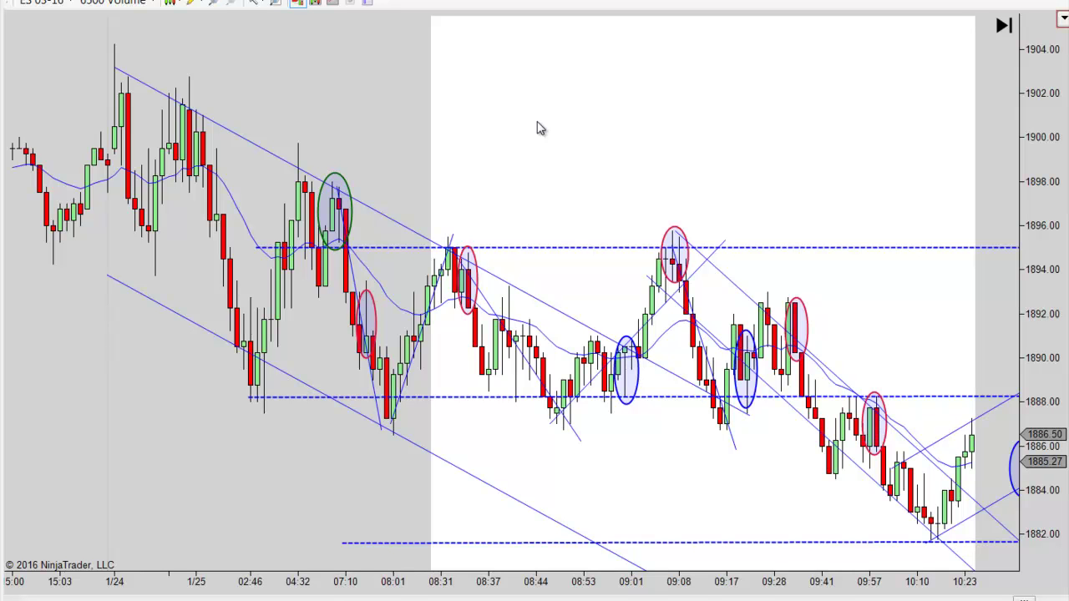
pyautogui.moveTo(554, 126); pyautogui.dragTo(530, 132)
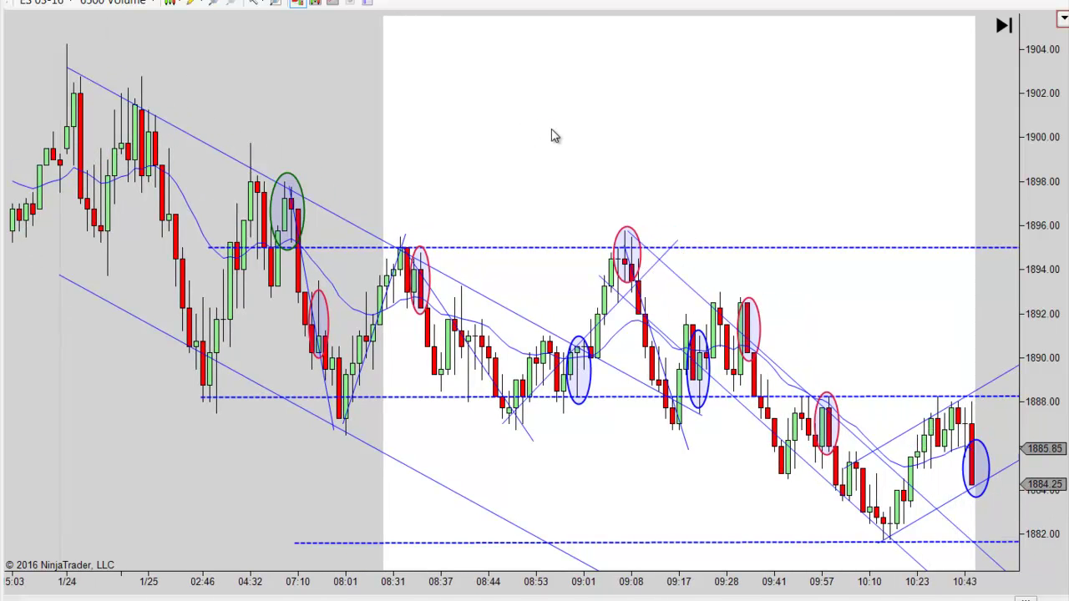
pyautogui.scroll(3, 555, 125)
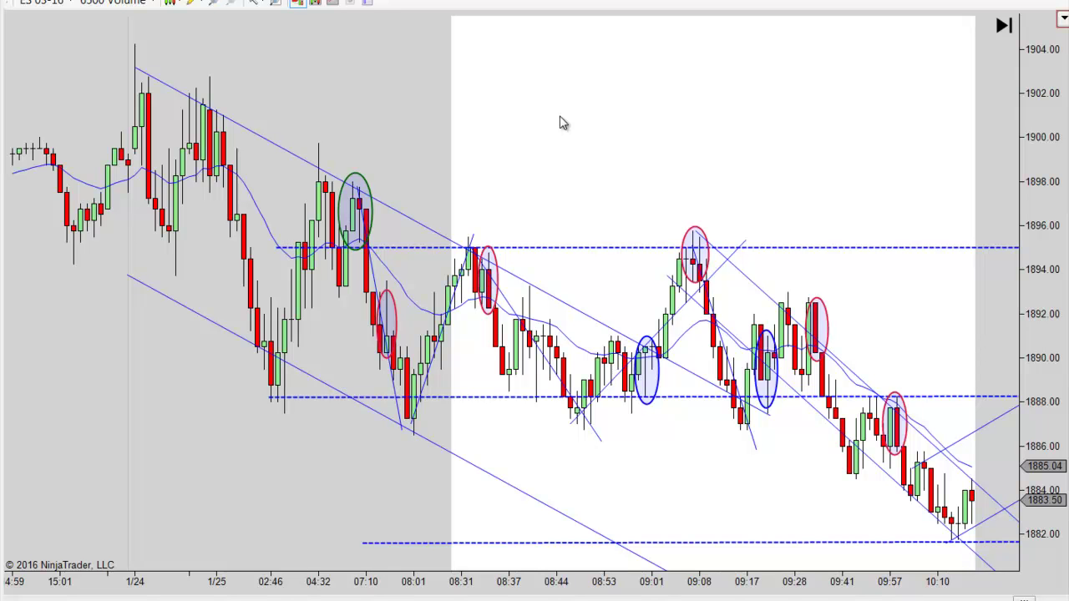
pyautogui.scroll(1, 580, 123)
pyautogui.scroll(-2, 555, 108)
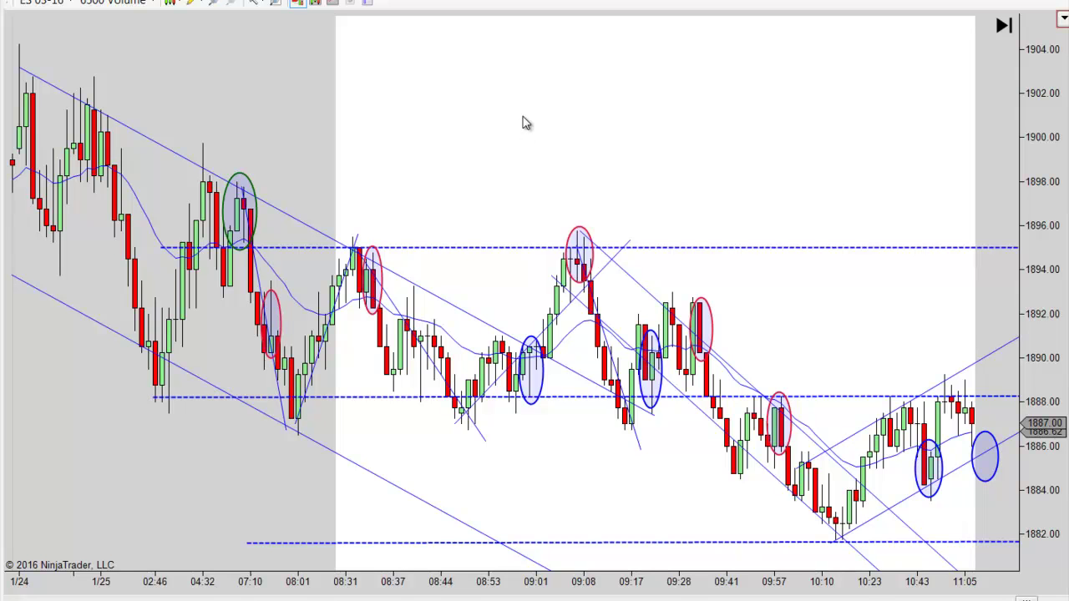
pyautogui.moveTo(525, 122); pyautogui.dragTo(564, 125)
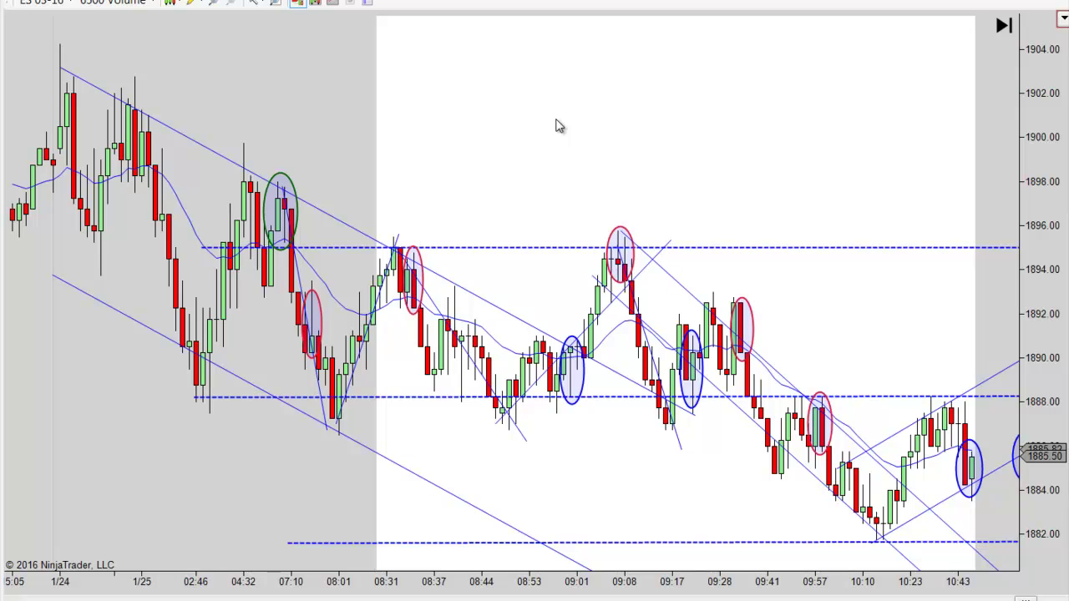
pyautogui.moveTo(560, 127); pyautogui.dragTo(658, 129)
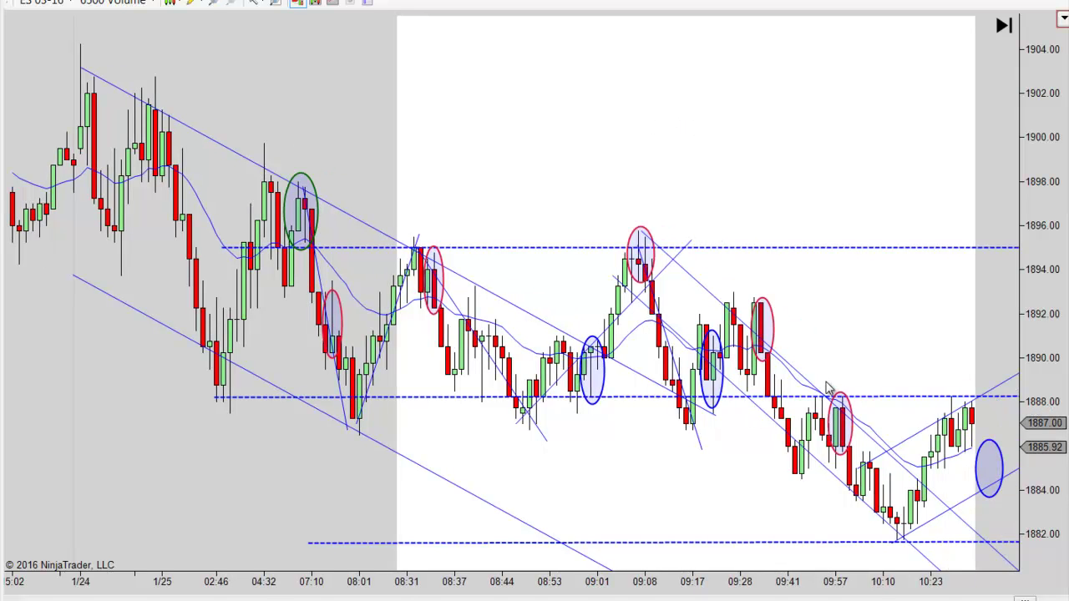
pyautogui.scroll(3, 704, 125)
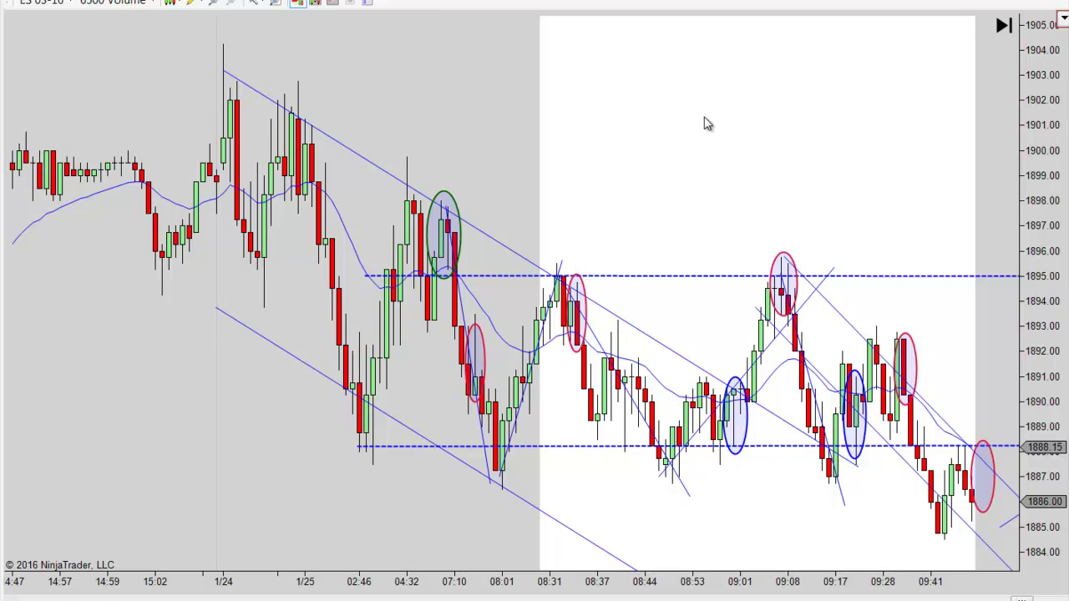
pyautogui.scroll(-2, 678, 132)
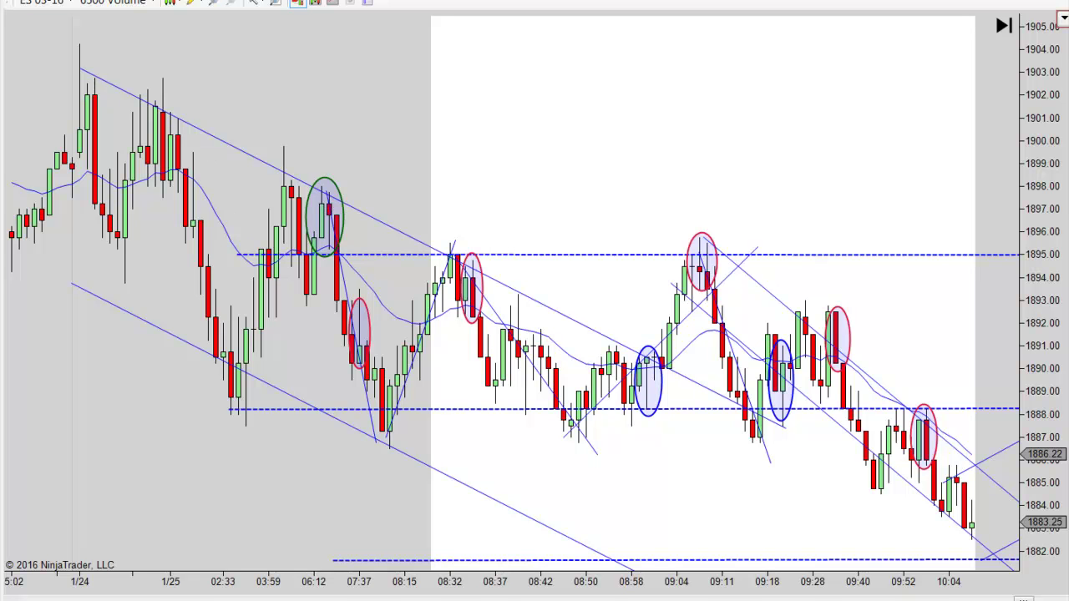
# Draw an extended trend line from the overnight swing low near 02:46 up through the following swing high.
pyautogui.click(191, 3)
pyautogui.click(242, 167)
pyautogui.click(233, 413)
pyautogui.click(292, 214)
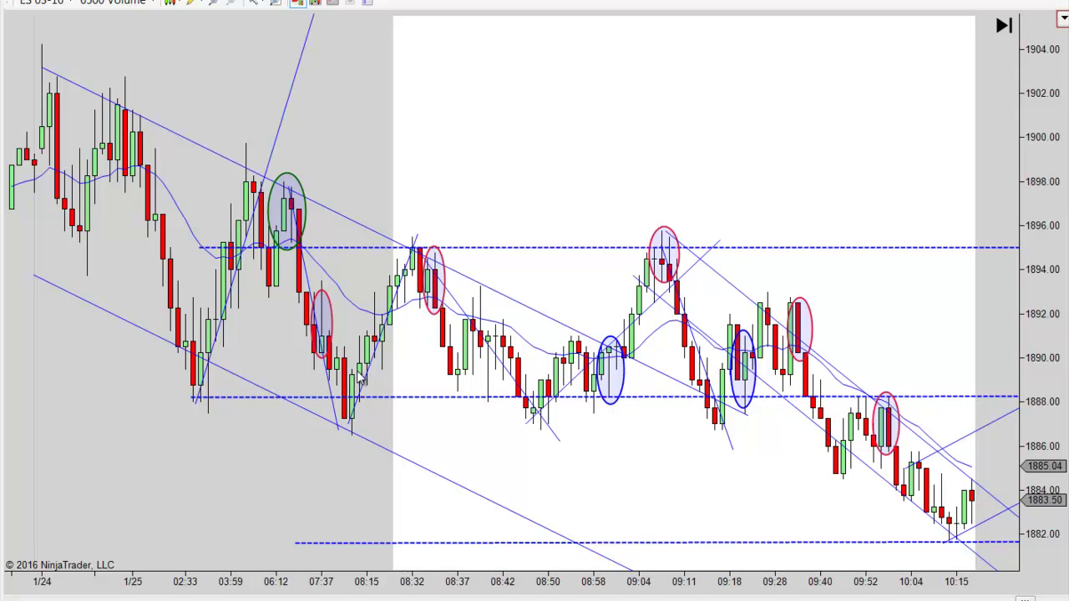
# Place a copy of the green ellipse around the swing low near 08:01 at the lower channel line.
pyautogui.click(303, 186)
pyautogui.moveTo(304, 185); pyautogui.dragTo(367, 429)
pyautogui.click(401, 426)
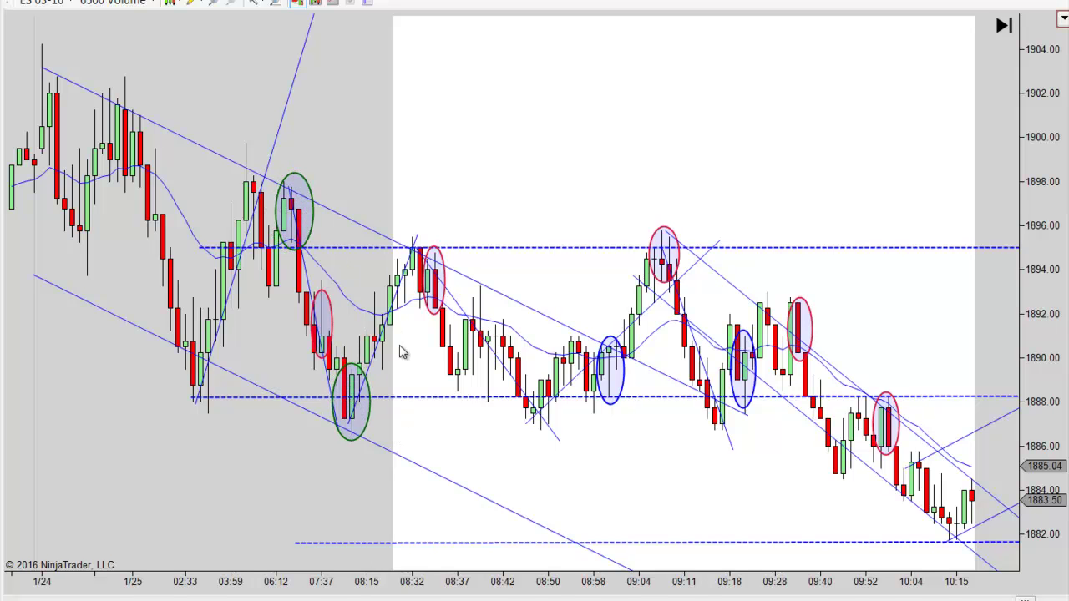
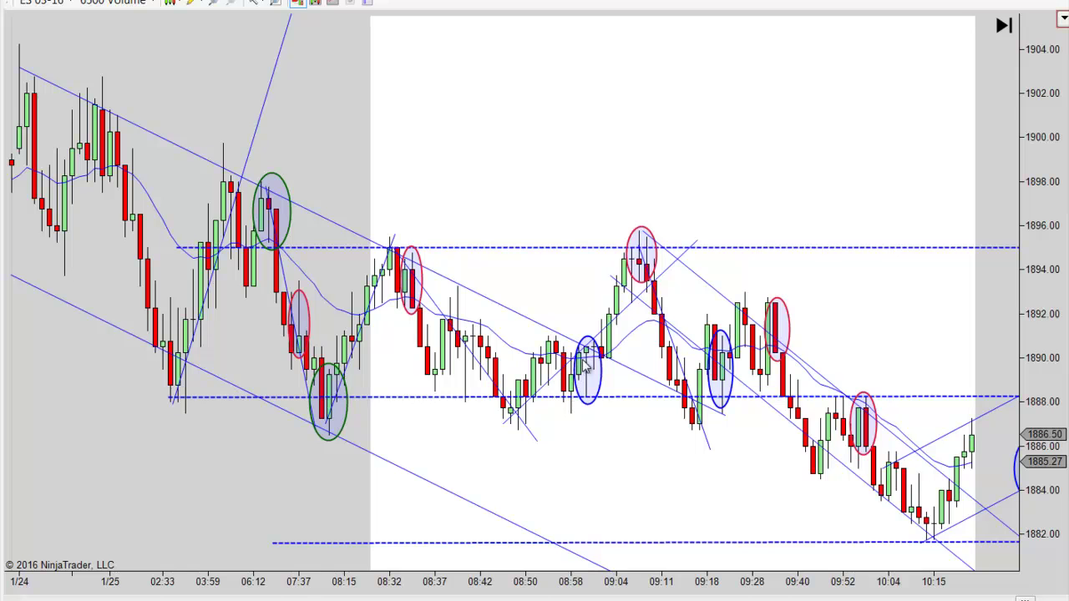
# Move the blue ellipse near 09:00 off its candles to view them, and put it back around them.
pyautogui.click(602, 392)
pyautogui.moveTo(602, 392); pyautogui.dragTo(683, 487)
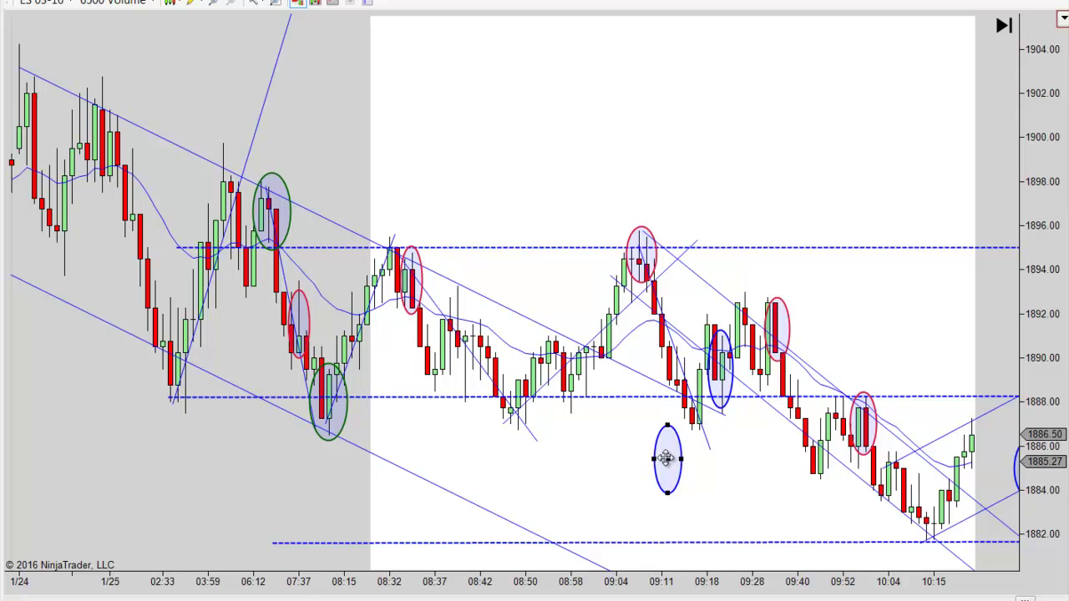
pyautogui.moveTo(666, 457); pyautogui.dragTo(584, 367)
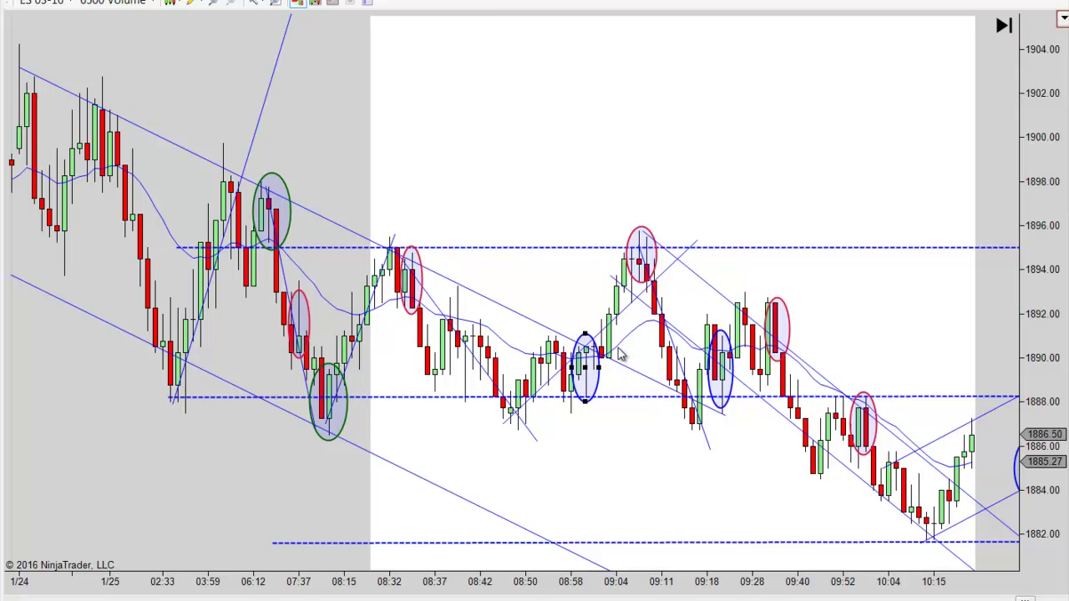
# Check the price data of the candle inside the blue ellipse near 09:21.
pyautogui.scroll(-4, 722, 480)
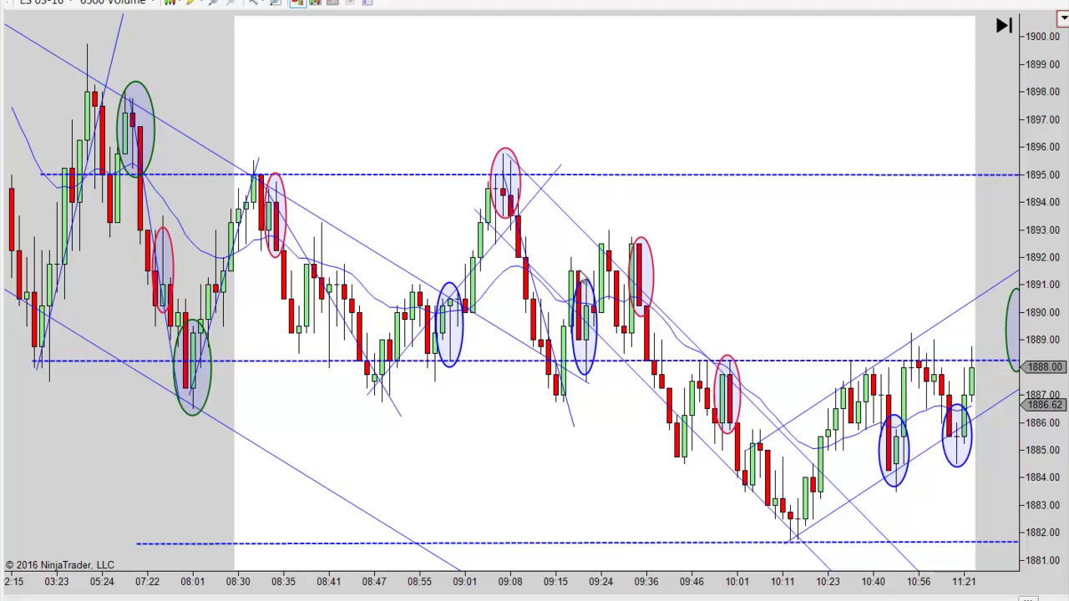
pyautogui.middleClick(589, 340)
pyautogui.middleClick(590, 343)
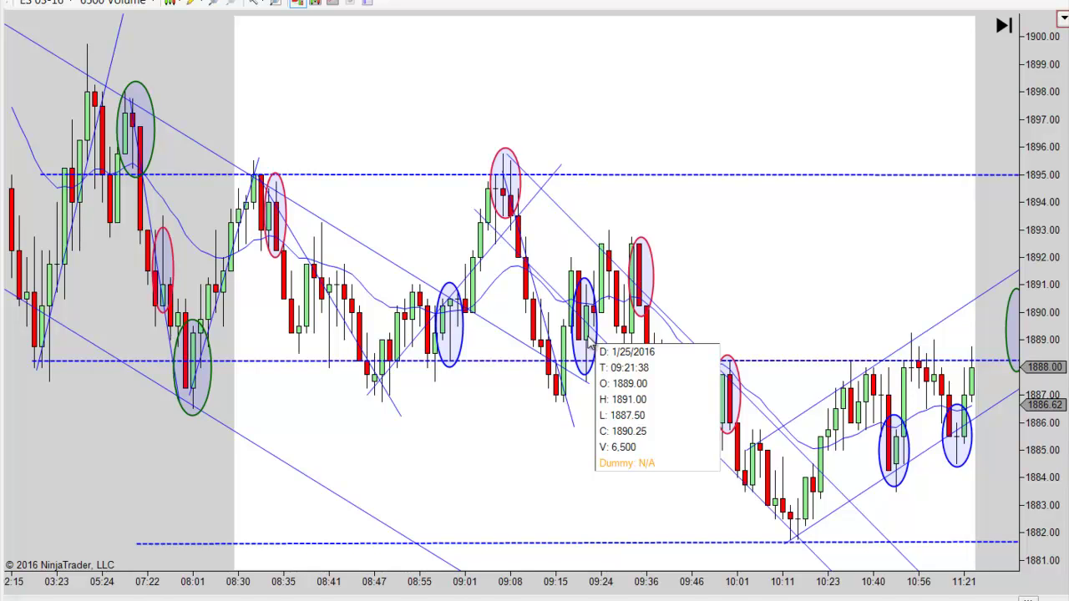
pyautogui.middleClick(589, 345)
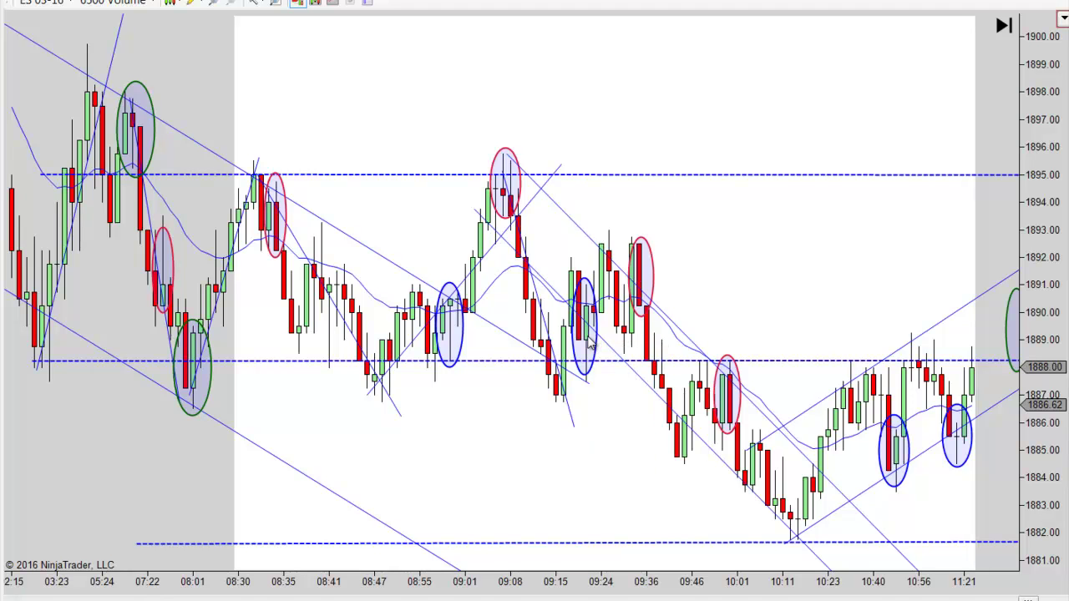
# Measure the price range of the candle inside the blue ellipse near 09:21 with the ruler and close the measurement.
pyautogui.middleClick(590, 345)
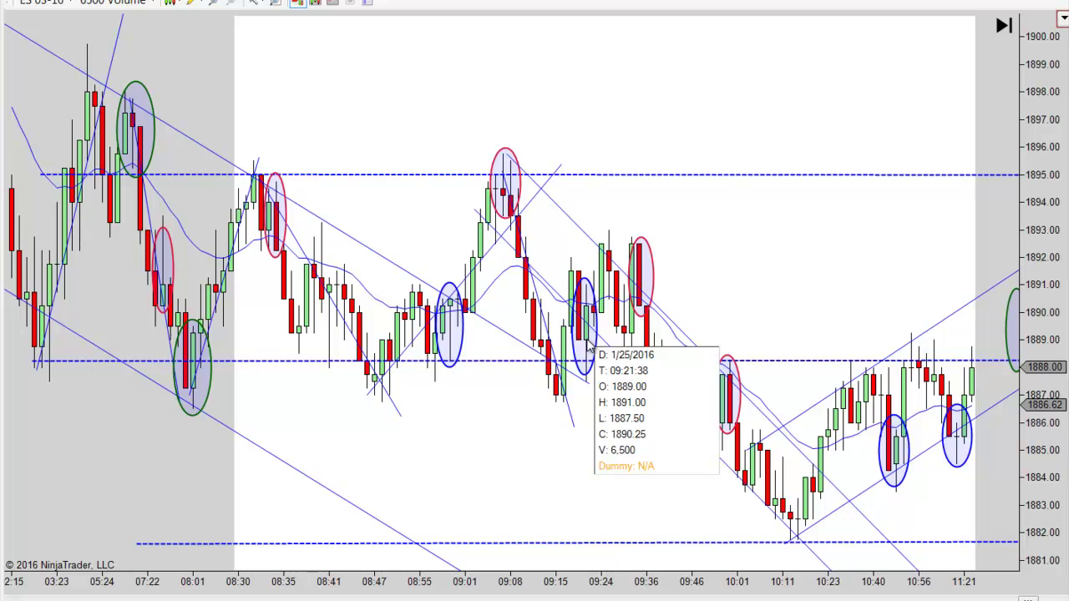
pyautogui.middleClick(589, 348)
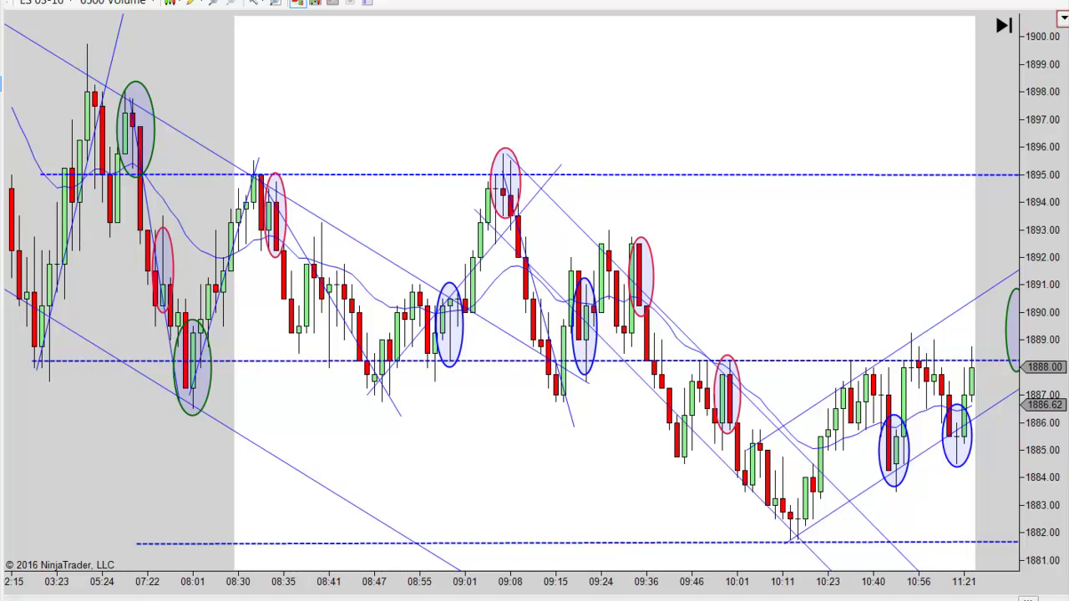
pyautogui.click(586, 285)
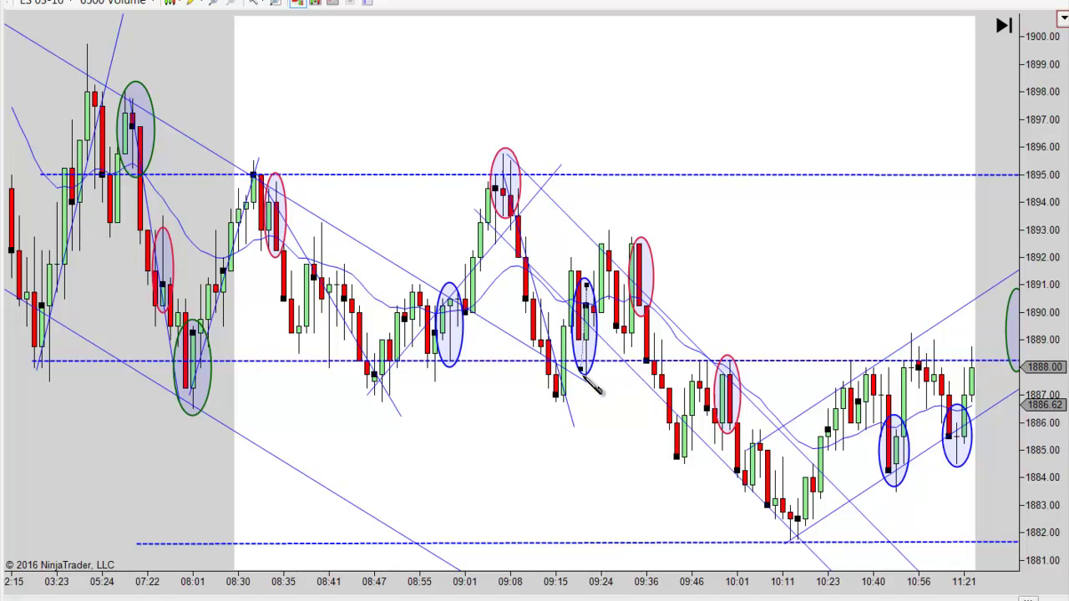
pyautogui.click(586, 381)
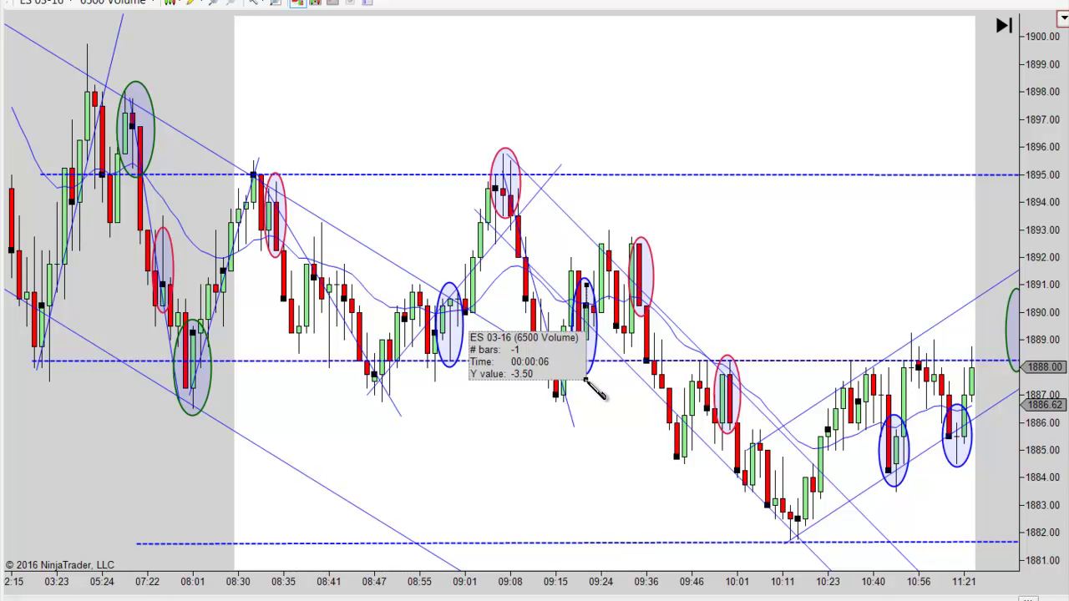
pyautogui.press('Escape')
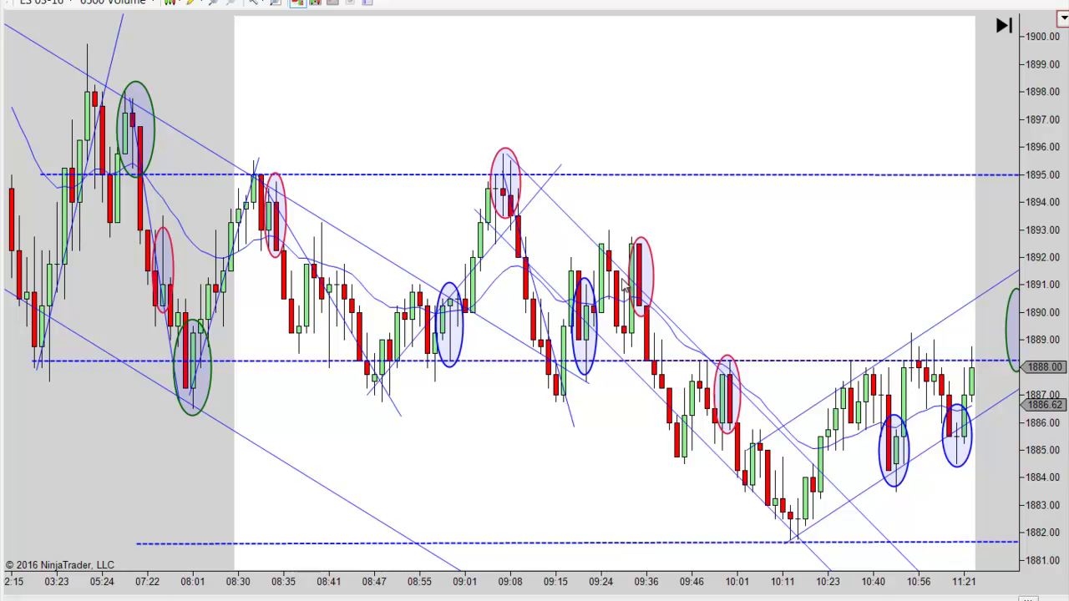
# Shift the descending trend line that starts at the 09:08 swing high slightly lower, parallel to itself.
pyautogui.click(571, 222)
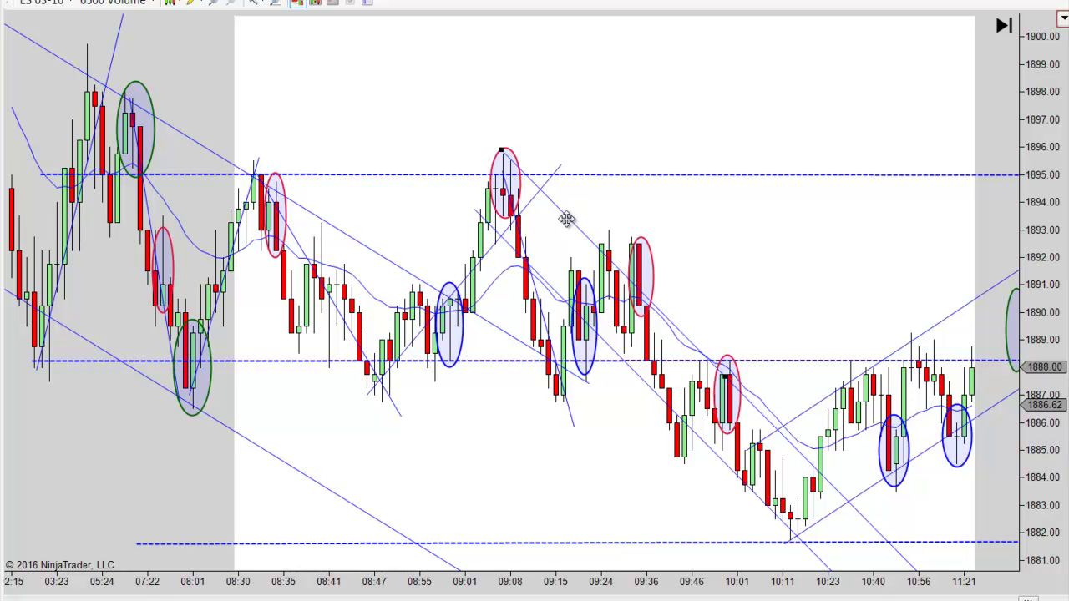
pyautogui.moveTo(564, 221); pyautogui.dragTo(558, 242)
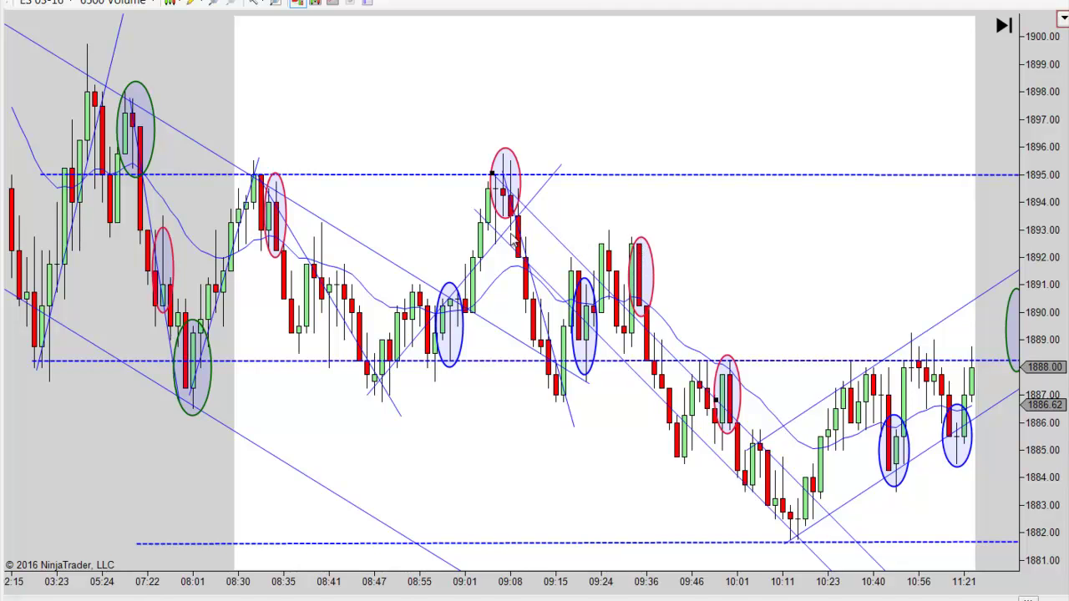
# Draw an arrow line along the drop from the 09:08 high, project it from the swing high near 09:36, and delete it.
pyautogui.click(192, 5)
pyautogui.click(205, 131)
pyautogui.click(502, 148)
pyautogui.click(571, 402)
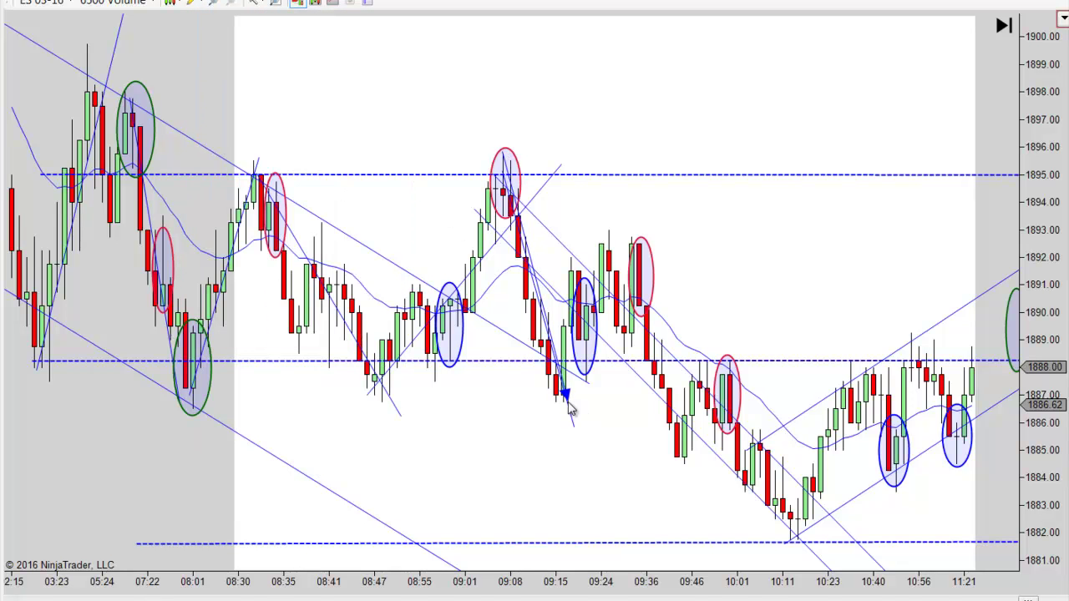
pyautogui.moveTo(584, 327); pyautogui.dragTo(670, 383)
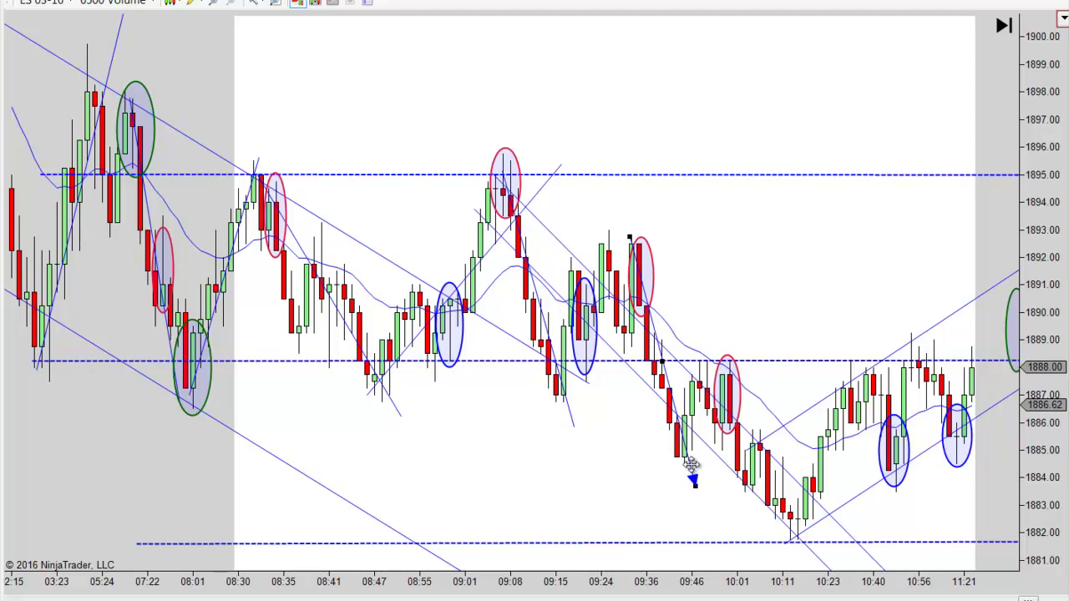
pyautogui.press('Delete')
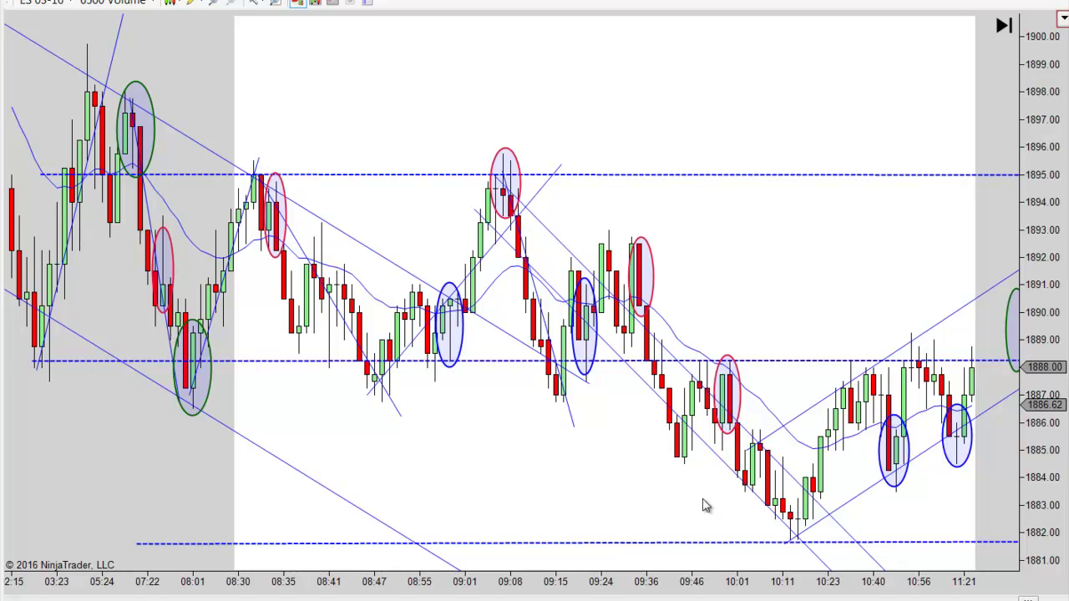
# Adjust the anchor of the rising channel's lower line at its start near the 10:15 swing low.
pyautogui.scroll(-4, 715, 503)
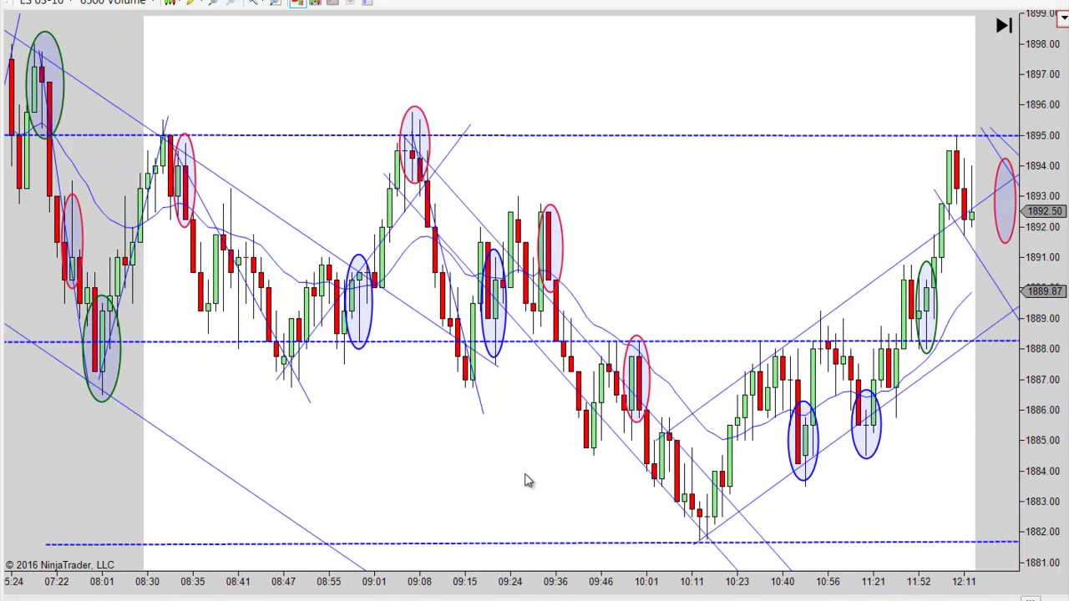
pyautogui.scroll(-2, 484, 470)
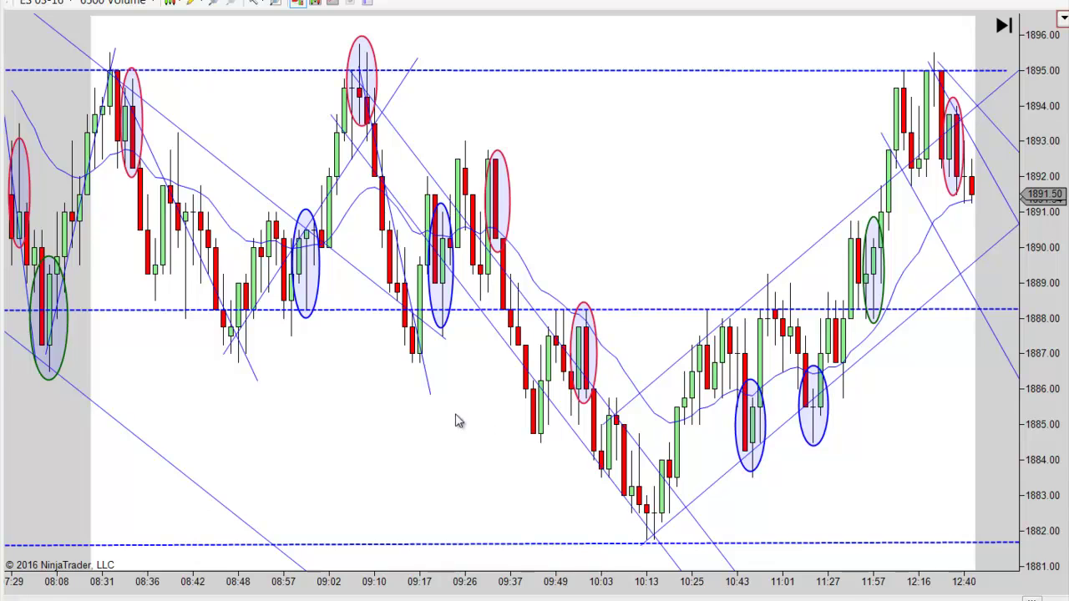
pyautogui.scroll(-3, 431, 417)
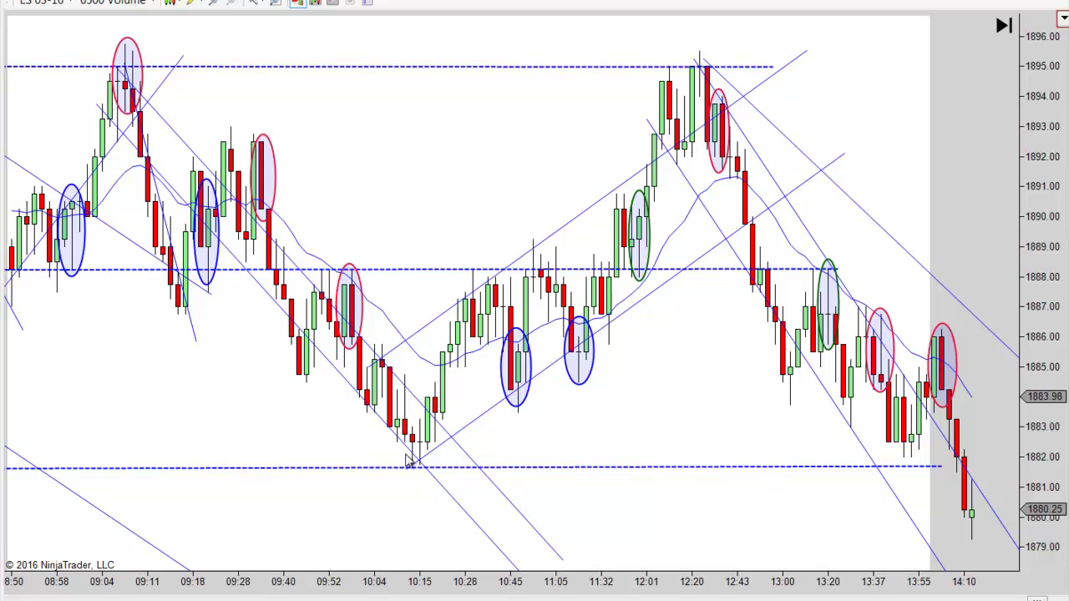
pyautogui.click(461, 430)
pyautogui.click(586, 465)
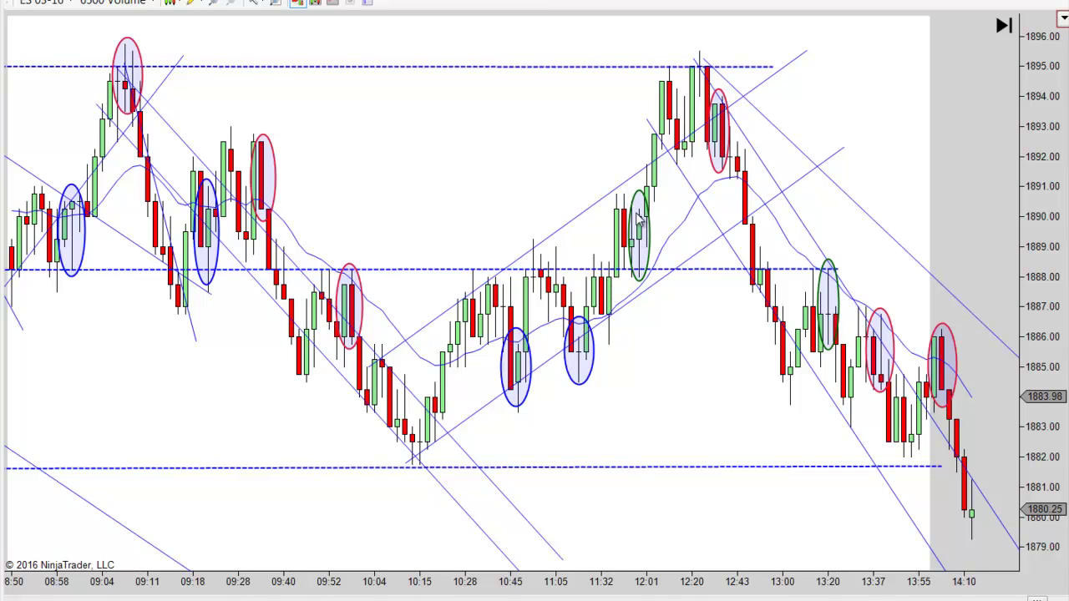
# Move the green ellipse near 12:01 off its candles to view them, and return it to its place.
pyautogui.click(647, 236)
pyautogui.moveTo(647, 236); pyautogui.dragTo(665, 375)
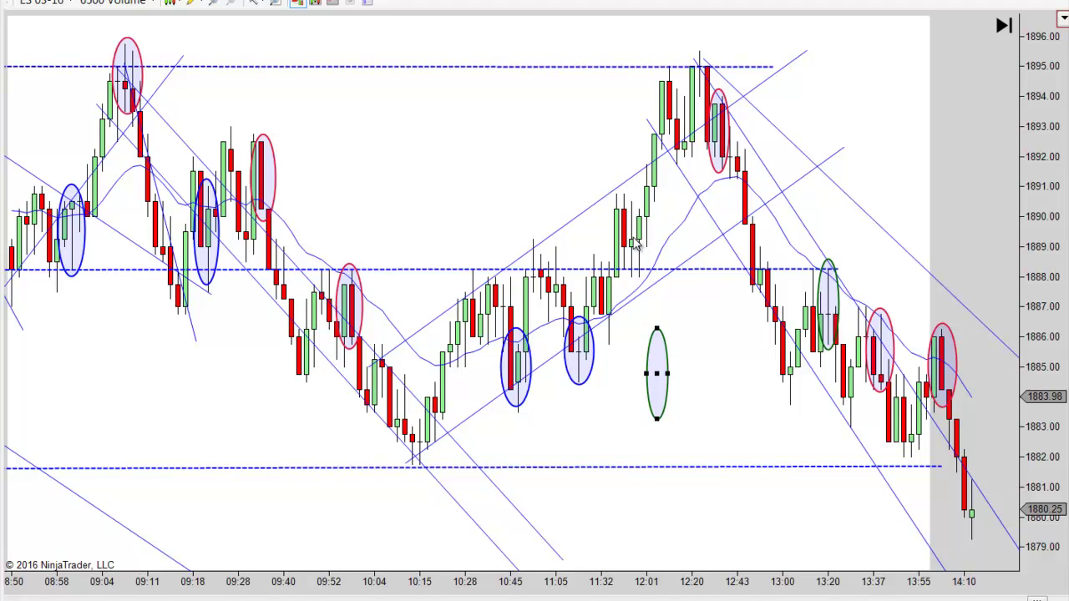
pyautogui.moveTo(658, 375); pyautogui.dragTo(638, 243)
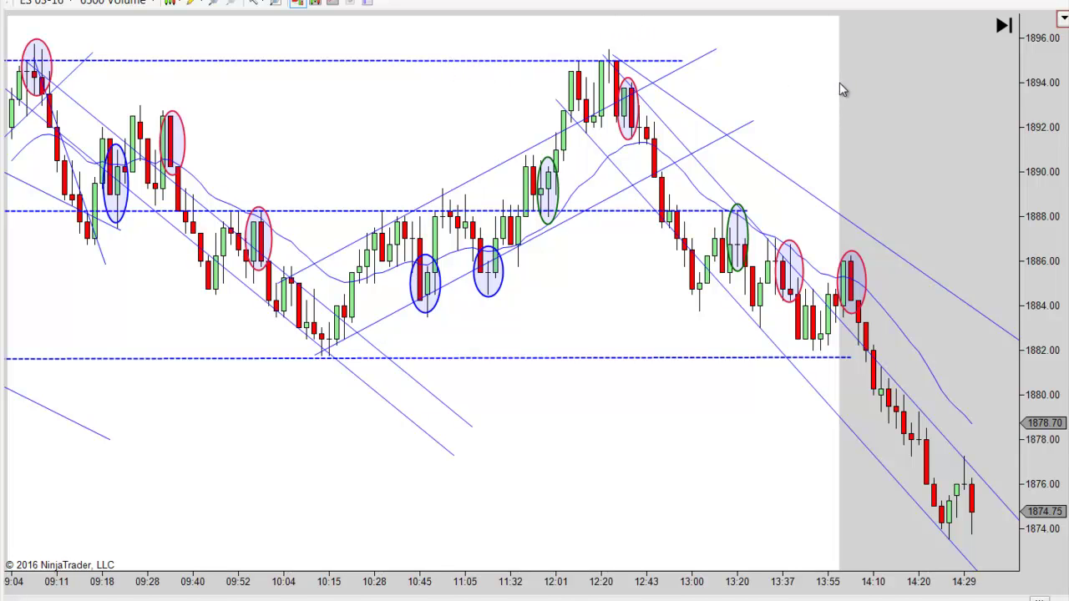
# Measure the price move from the candle low at the red ellipse near 12:35 down to the candles near 14:11.
pyautogui.scroll(4, 889, 100)
pyautogui.scroll(3, 898, 101)
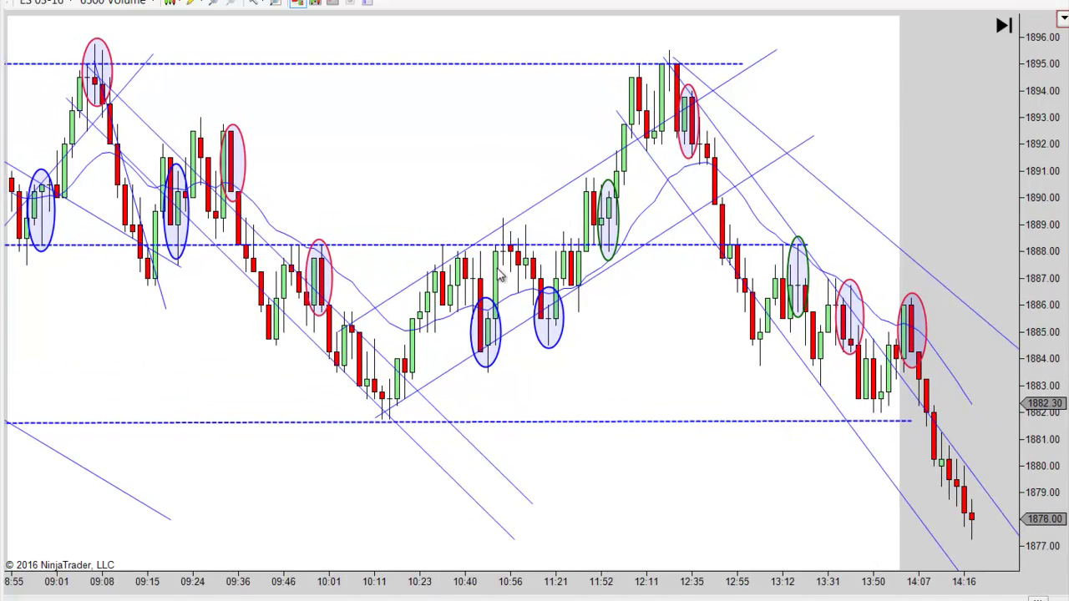
pyautogui.scroll(-4, 635, 455)
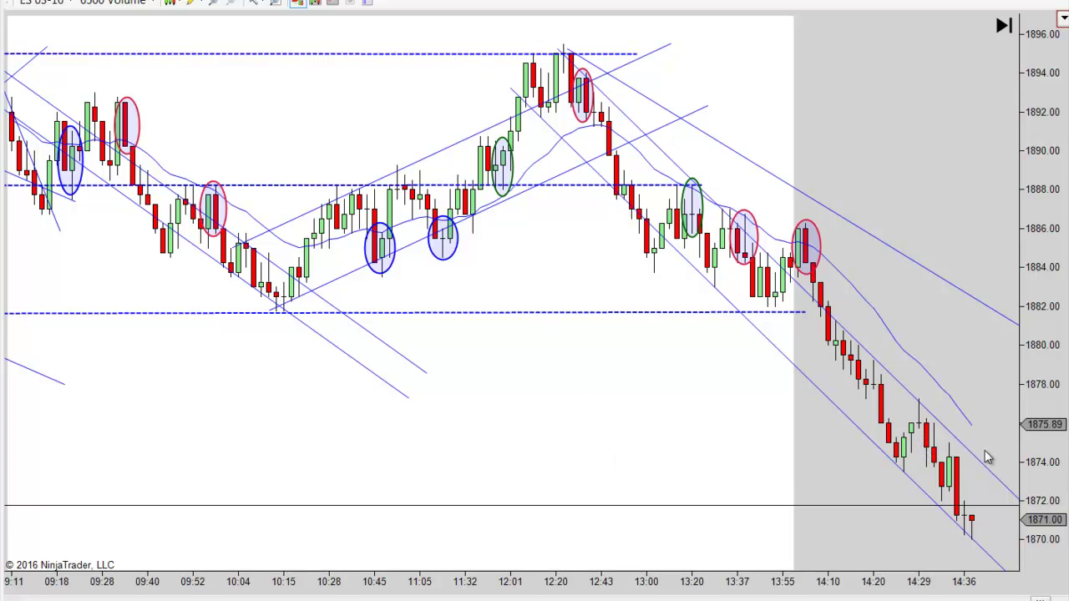
pyautogui.scroll(-1, 716, 454)
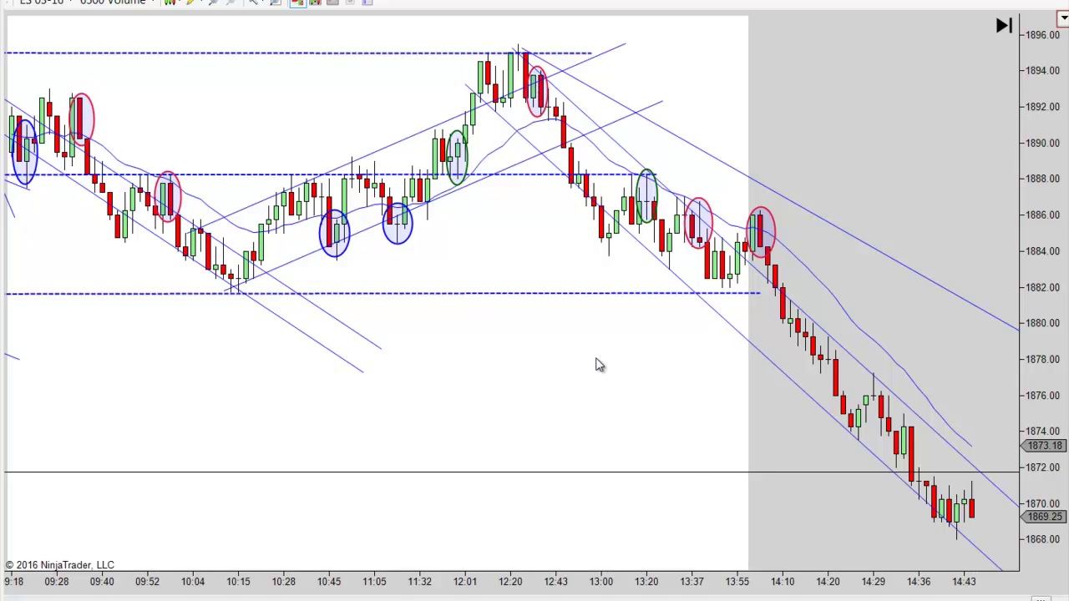
pyautogui.moveTo(559, 373); pyautogui.dragTo(481, 357)
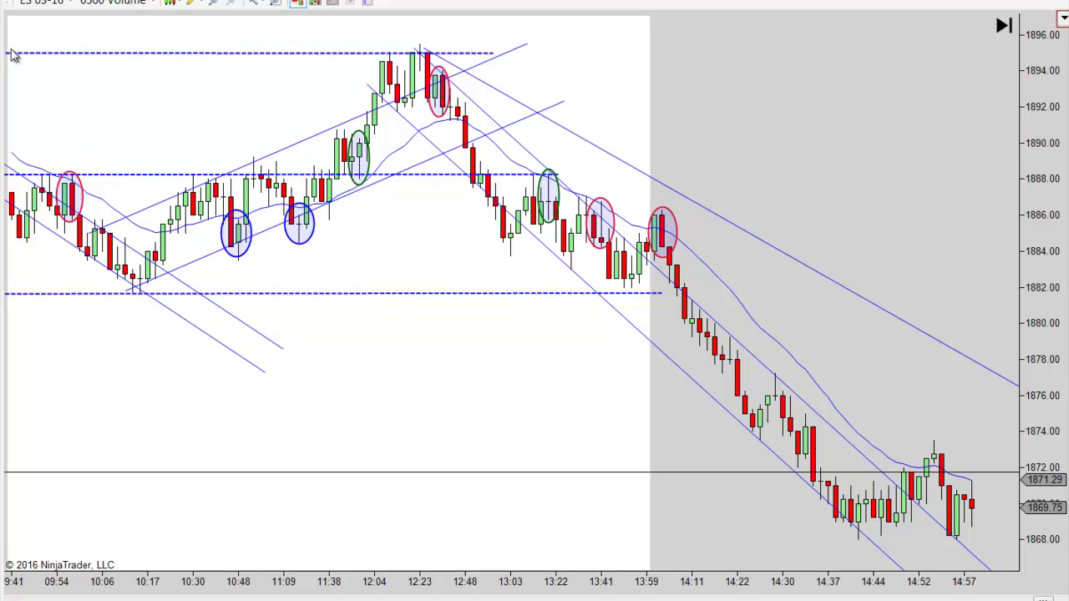
pyautogui.click(445, 116)
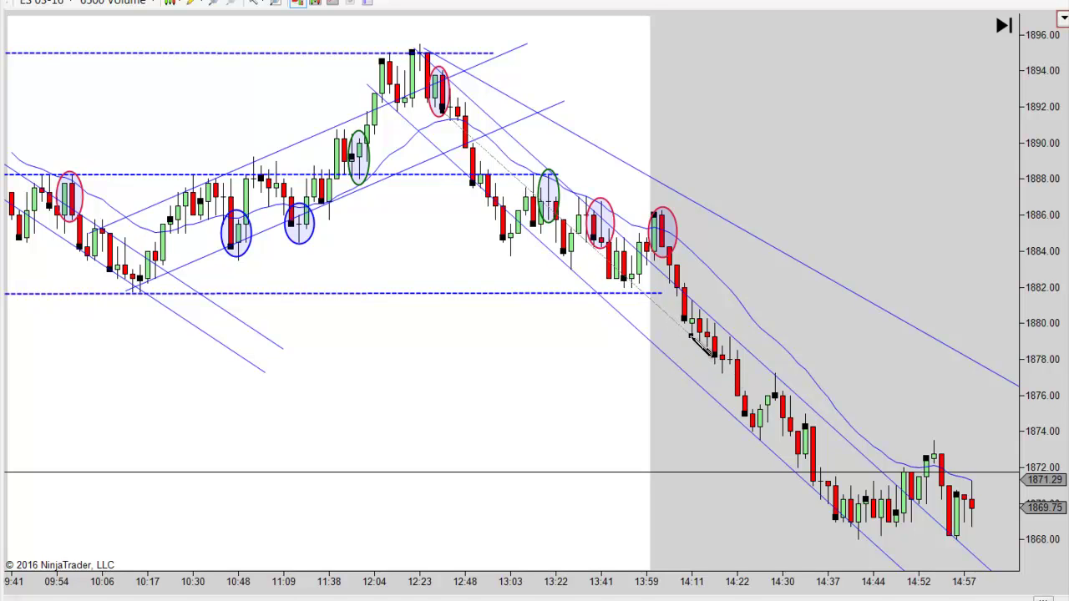
pyautogui.click(689, 335)
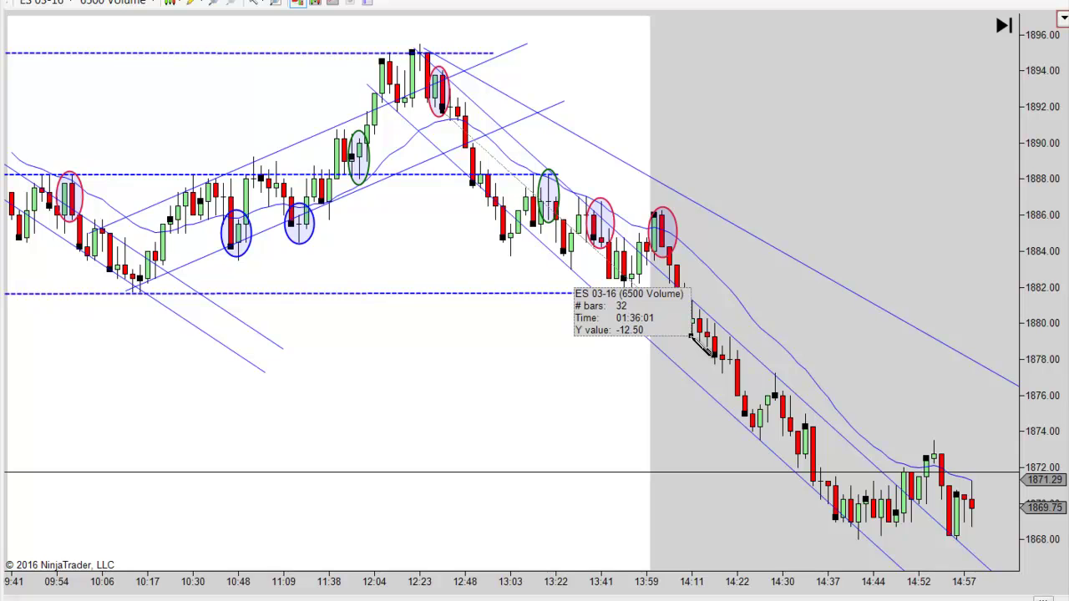
pyautogui.press('Escape')
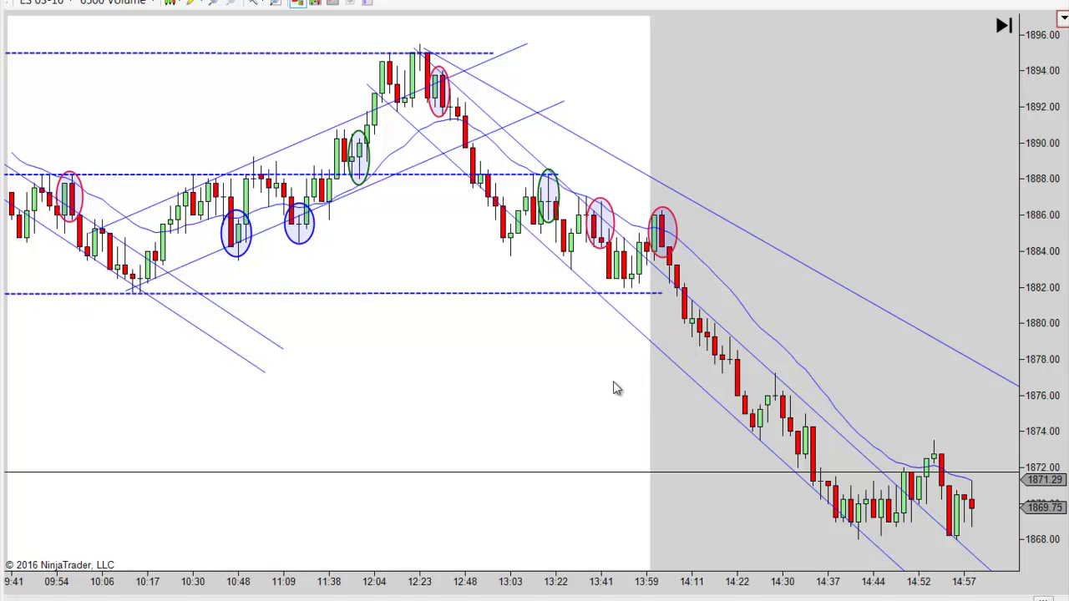
# Draw a descending ray from the overnight high near 1903 through the swing high near 09:08.
pyautogui.moveTo(623, 387); pyautogui.dragTo(580, 379)
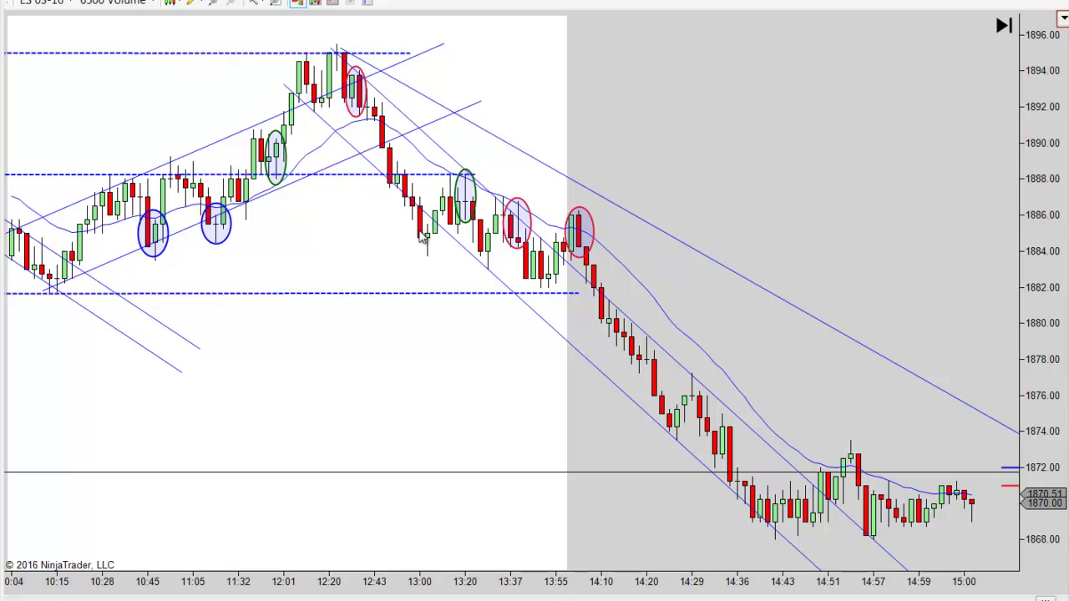
pyautogui.moveTo(470, 255)
pyautogui.mouseDown()
pyautogui.moveTo(427, 276)
pyautogui.moveTo(420, 308)
pyautogui.moveTo(426, 289)
pyautogui.moveTo(483, 263)
pyautogui.mouseUp()
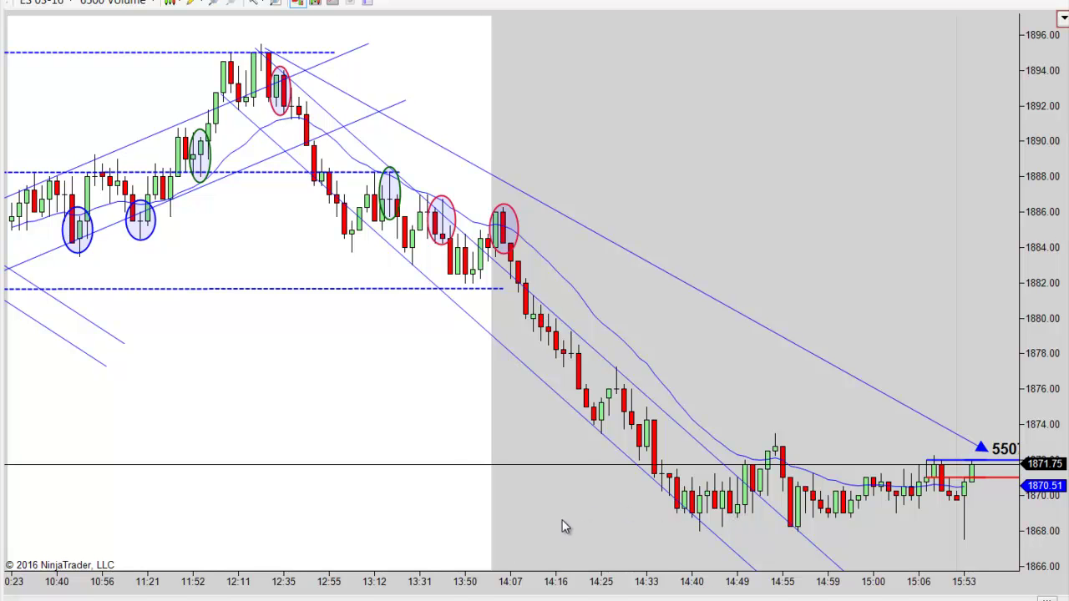
pyautogui.moveTo(537, 518); pyautogui.dragTo(666, 491)
pyautogui.scroll(-5, 552, 442)
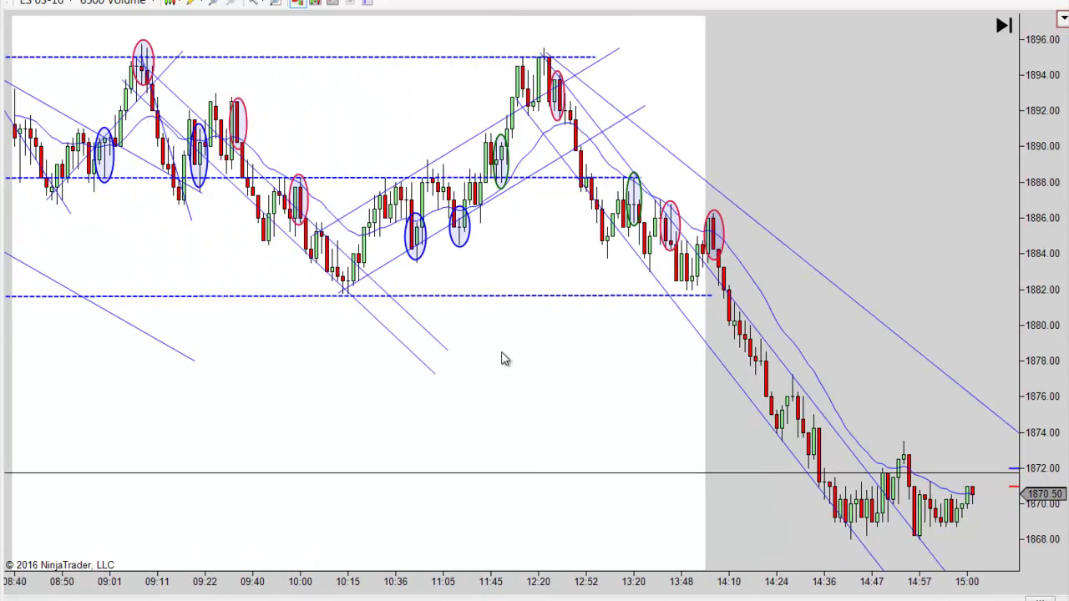
pyautogui.scroll(-4, 503, 359)
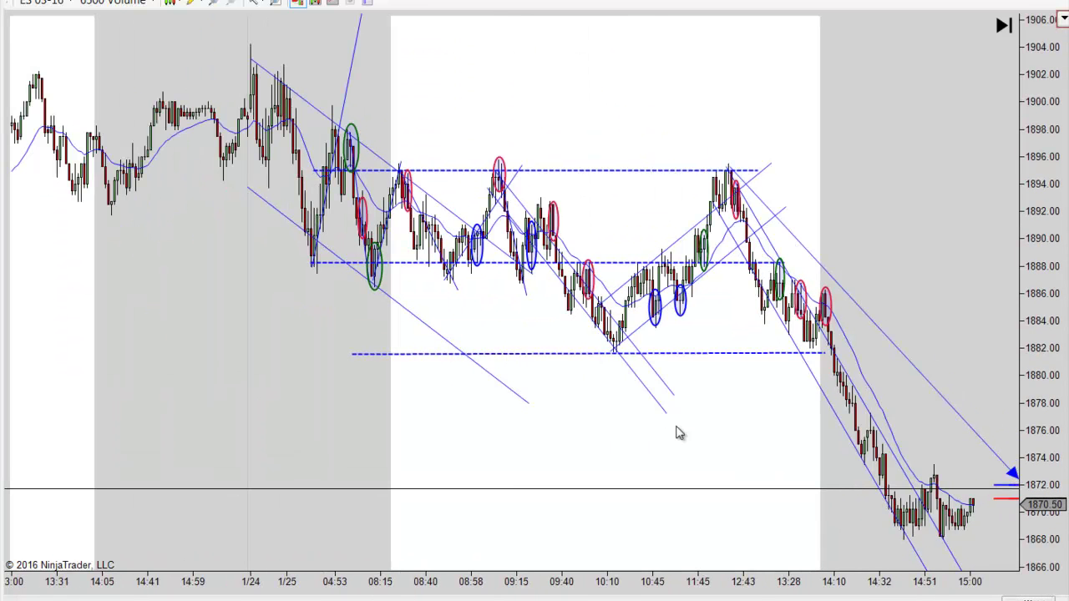
pyautogui.scroll(-2, 656, 457)
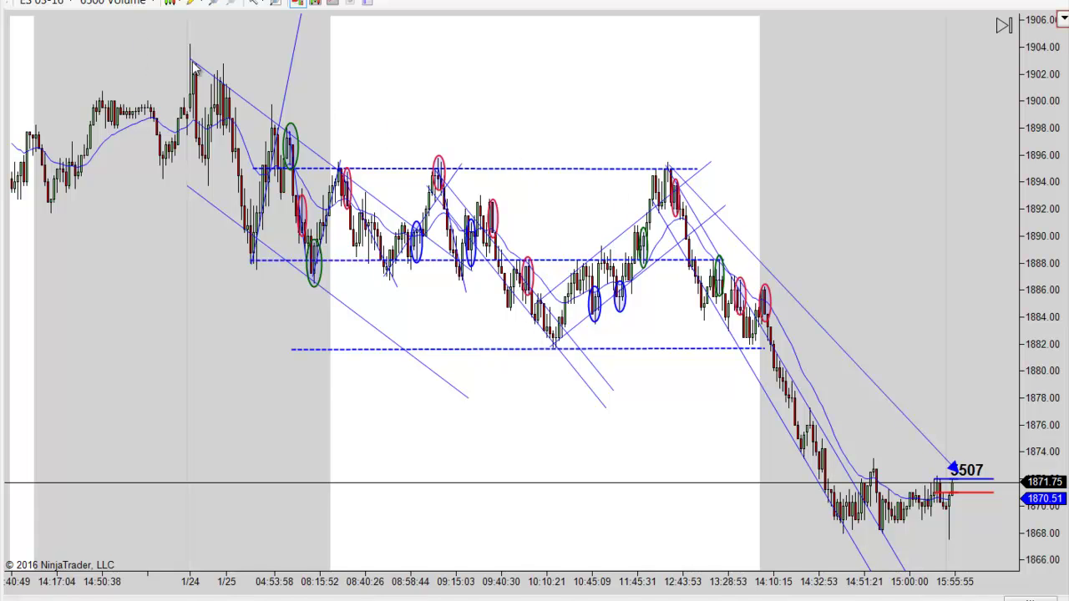
pyautogui.click(199, 4)
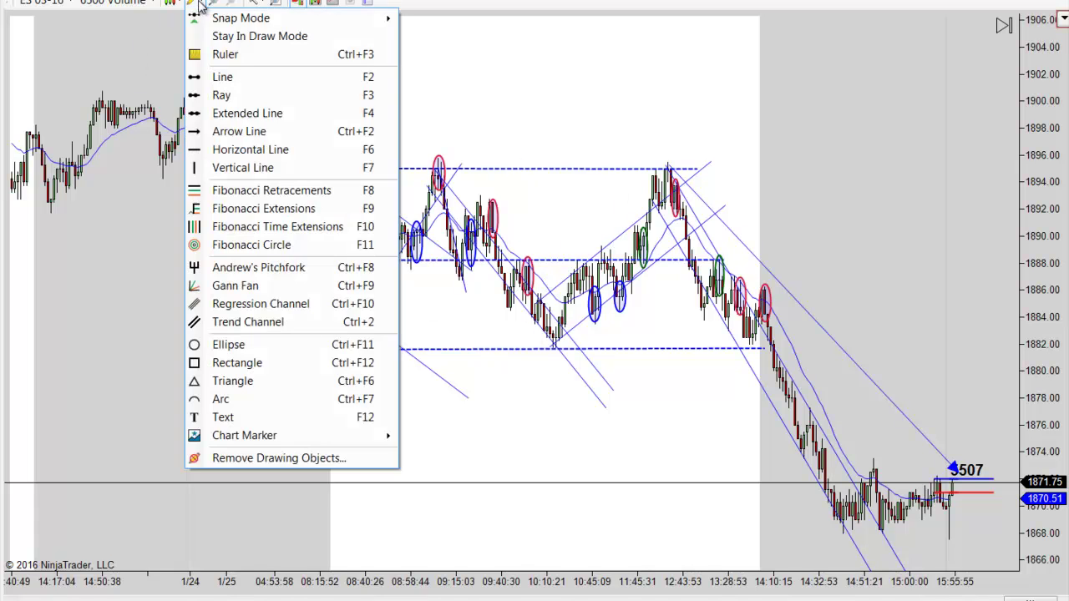
pyautogui.click(209, 149)
pyautogui.click(197, 5)
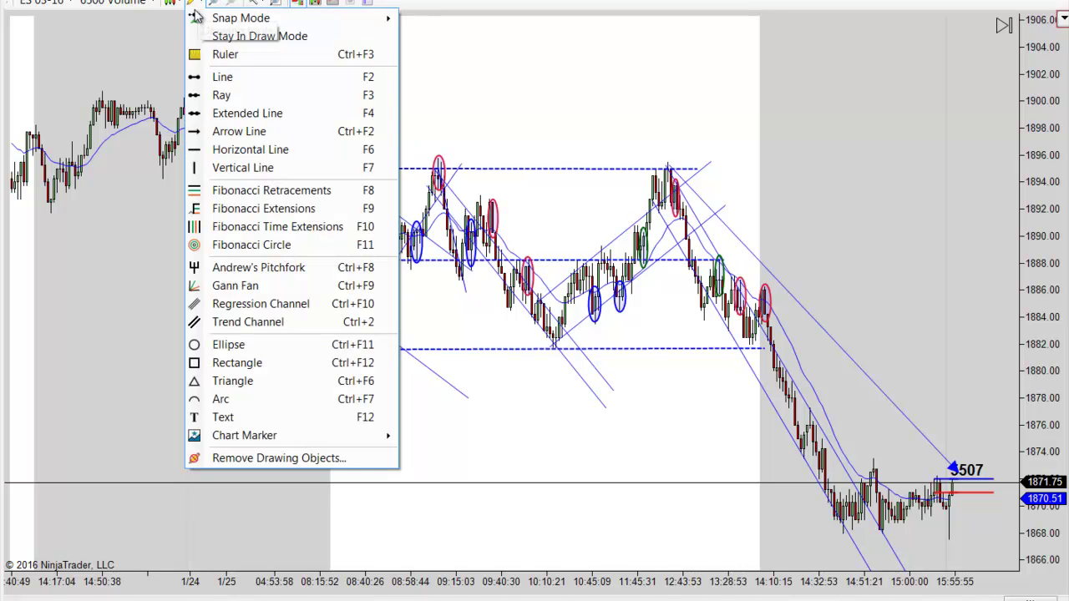
pyautogui.click(213, 96)
pyautogui.click(189, 63)
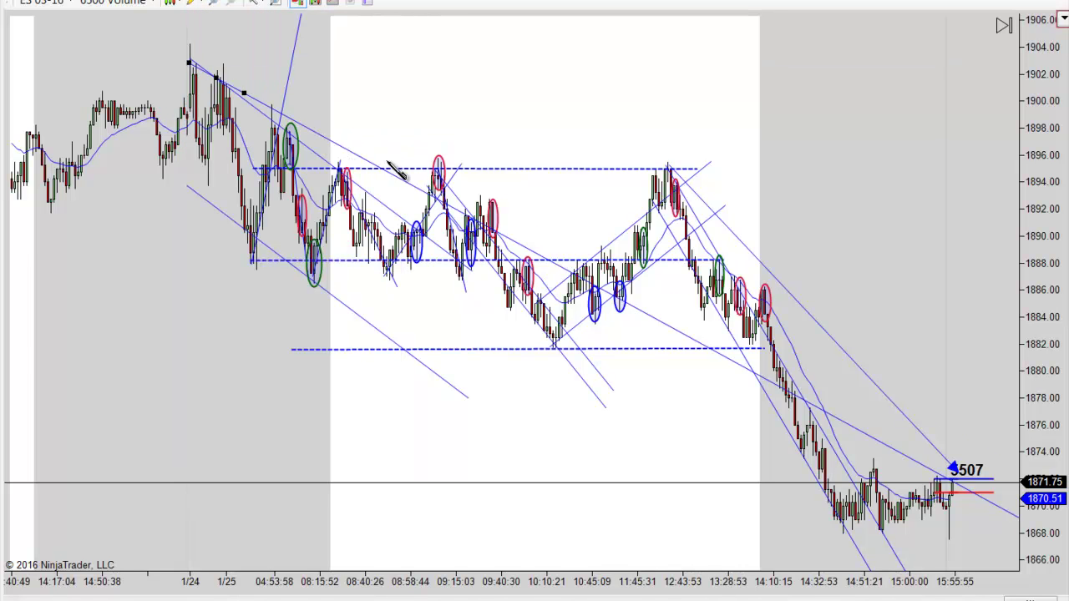
pyautogui.click(495, 198)
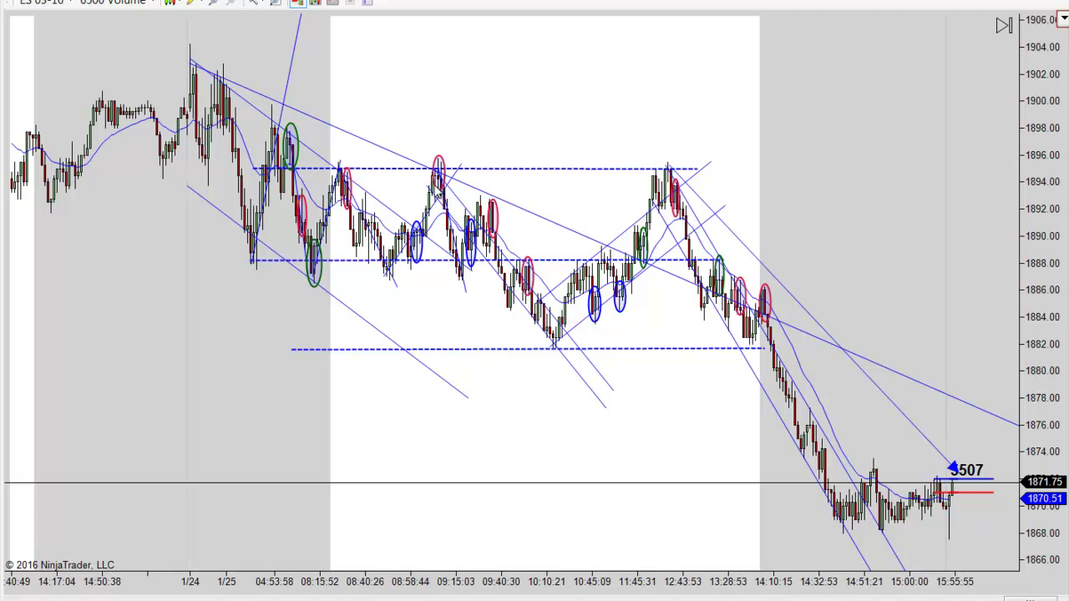
# Place two parallel copies of the descending ray, one along the swing low near 08:15 and one midway between as a center line.
pyautogui.click(518, 204)
pyautogui.moveTo(519, 206); pyautogui.dragTo(470, 303)
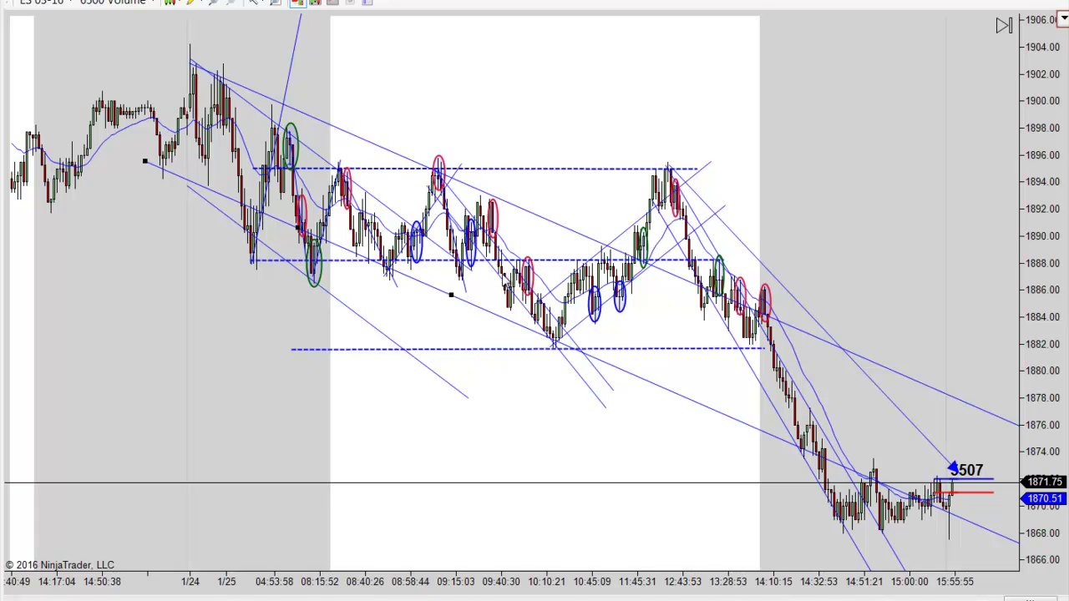
pyautogui.moveTo(425, 279); pyautogui.dragTo(428, 334)
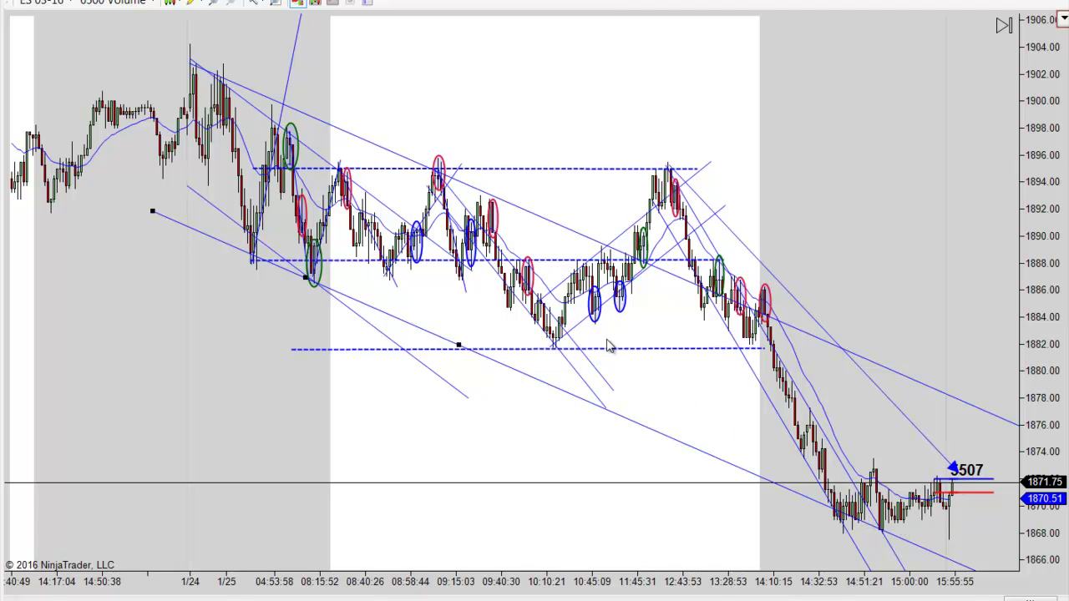
pyautogui.click(538, 213)
pyautogui.moveTo(537, 210); pyautogui.dragTo(520, 284)
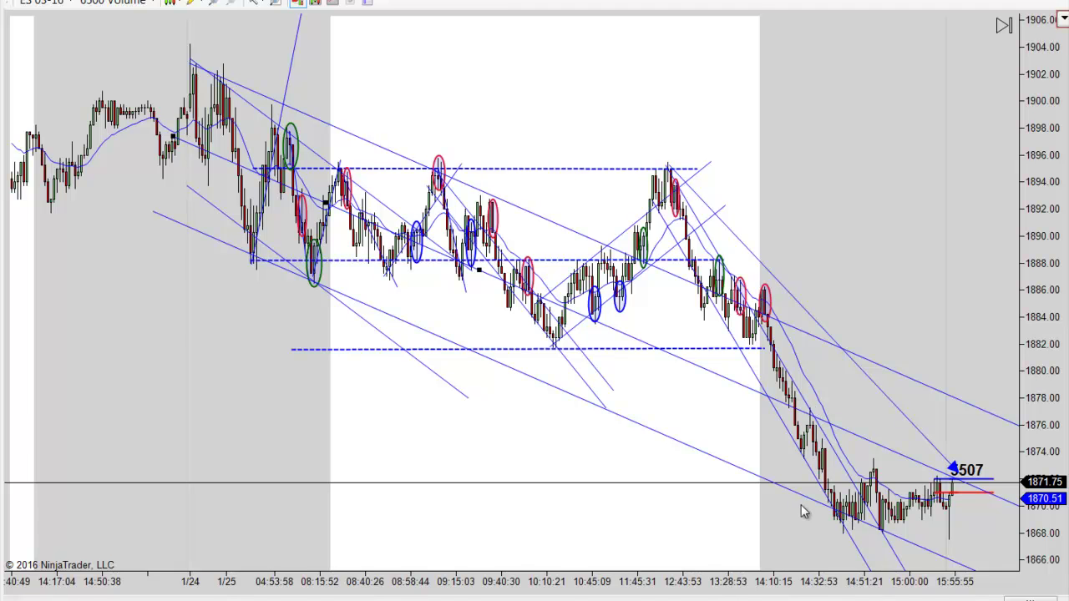
# Set the dash style of the descending channel's center-line ray to Dot.
pyautogui.doubleClick(715, 376)
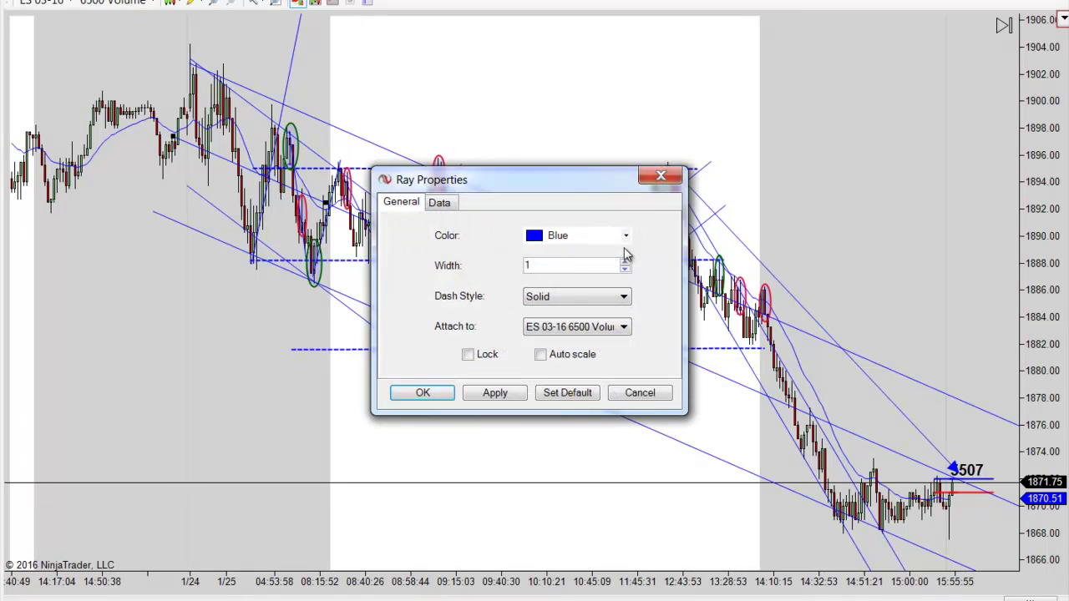
pyautogui.click(624, 298)
pyautogui.click(552, 334)
pyautogui.click(501, 392)
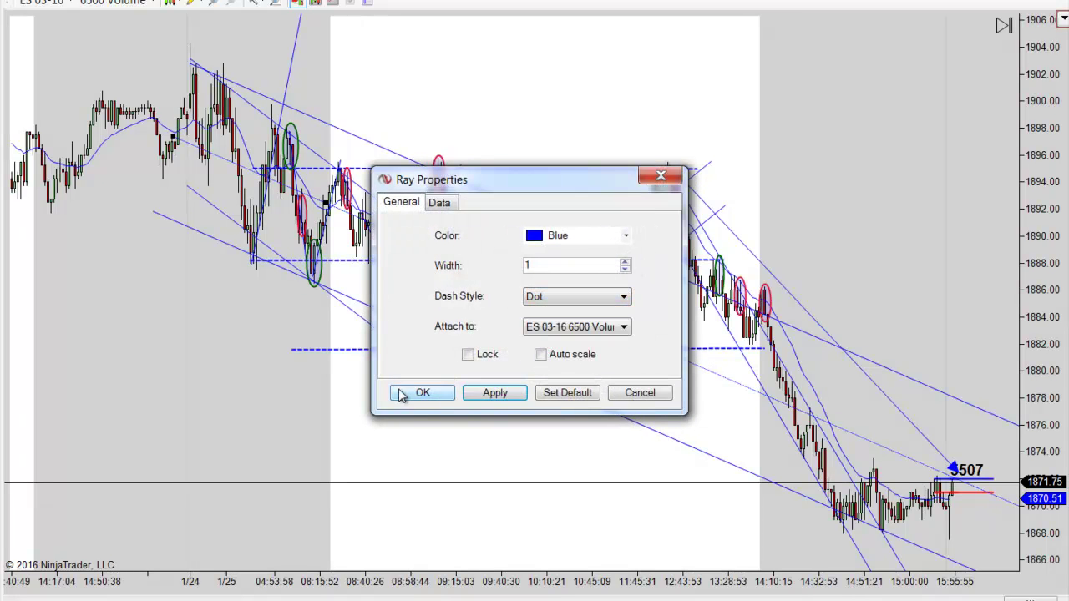
pyautogui.click(422, 393)
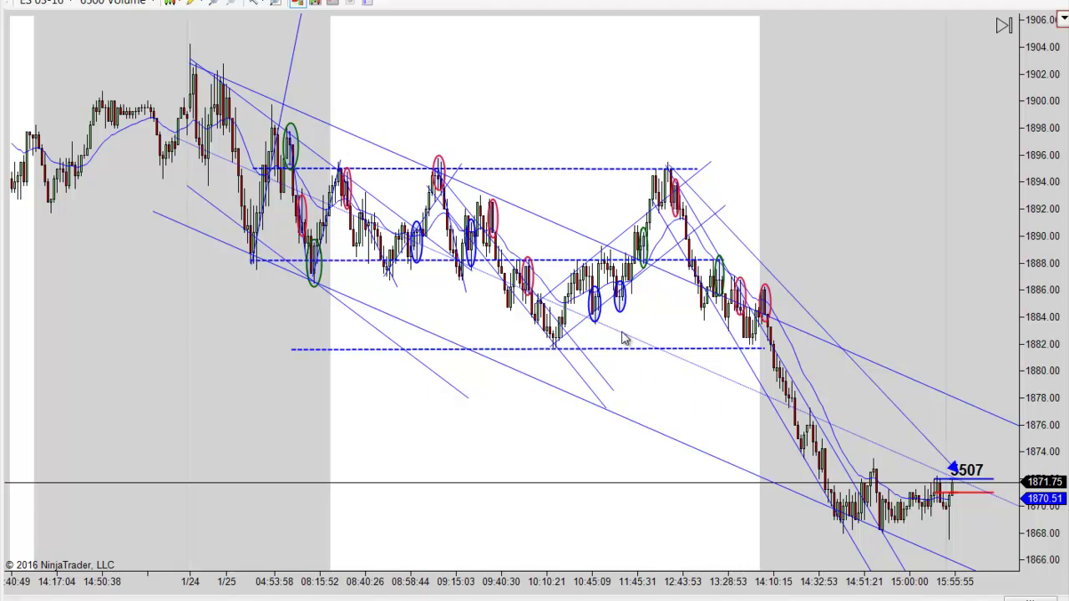
# Examine the descending channel and its center line across the full session, including the decline from the high near 12:43 to the close.
pyautogui.scroll(-3, 568, 460)
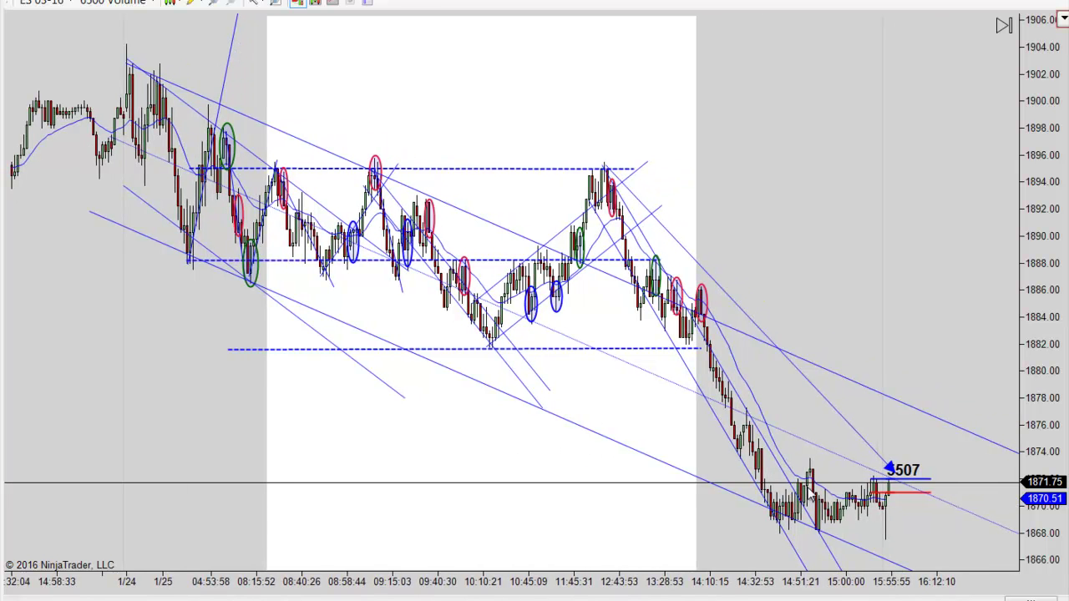
pyautogui.scroll(3, 536, 474)
pyautogui.moveTo(544, 474); pyautogui.dragTo(579, 476)
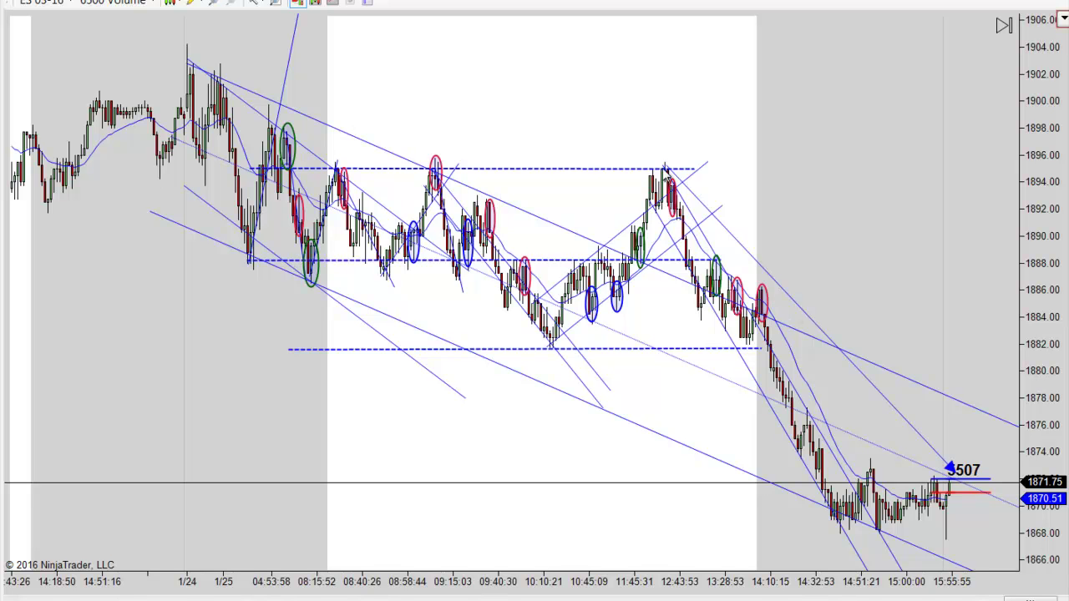
pyautogui.moveTo(770, 280)
pyautogui.mouseDown()
pyautogui.moveTo(409, 198)
pyautogui.moveTo(282, 152)
pyautogui.moveTo(771, 287)
pyautogui.mouseUp()
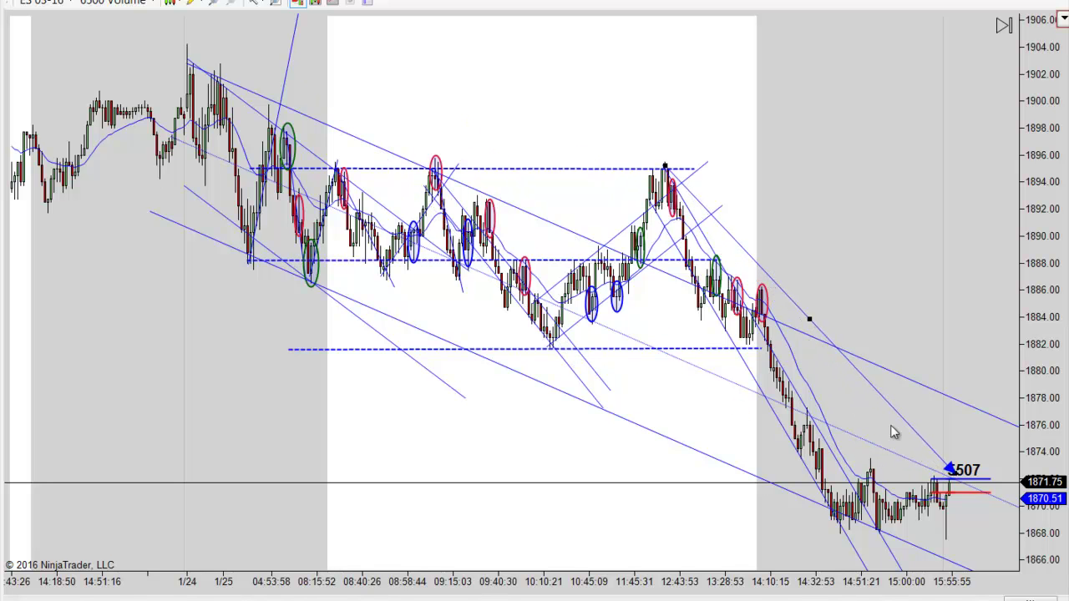
pyautogui.moveTo(933, 258); pyautogui.dragTo(911, 236)
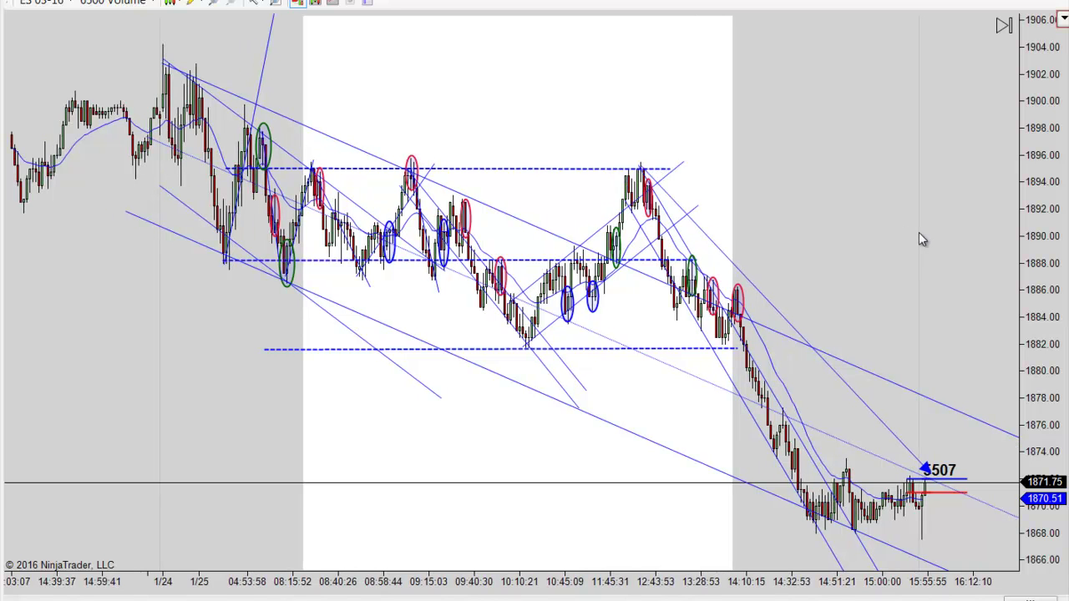
pyautogui.press('Up')
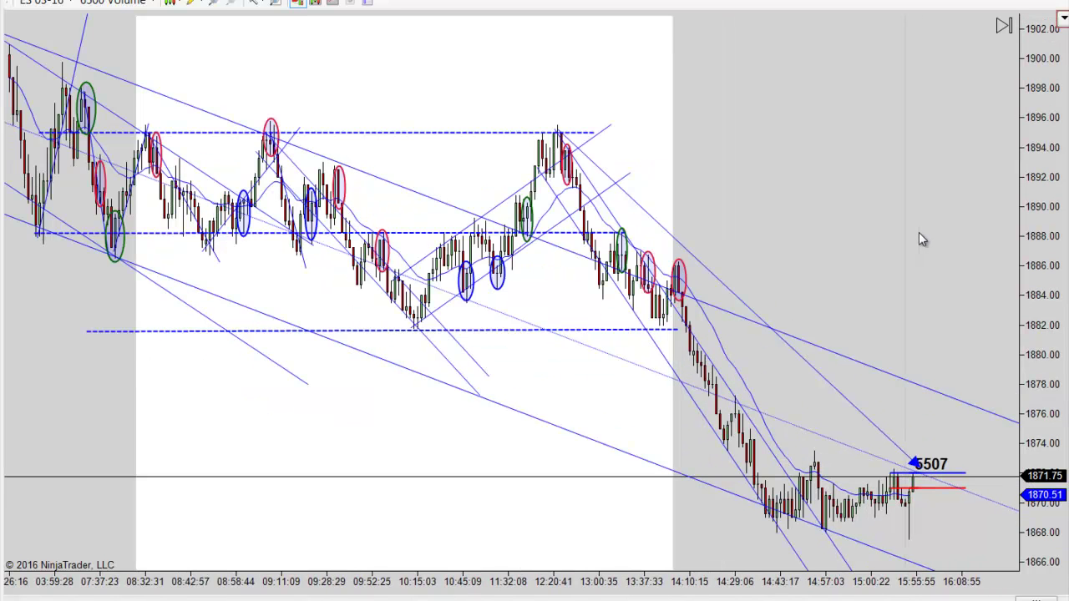
pyautogui.press('Up')
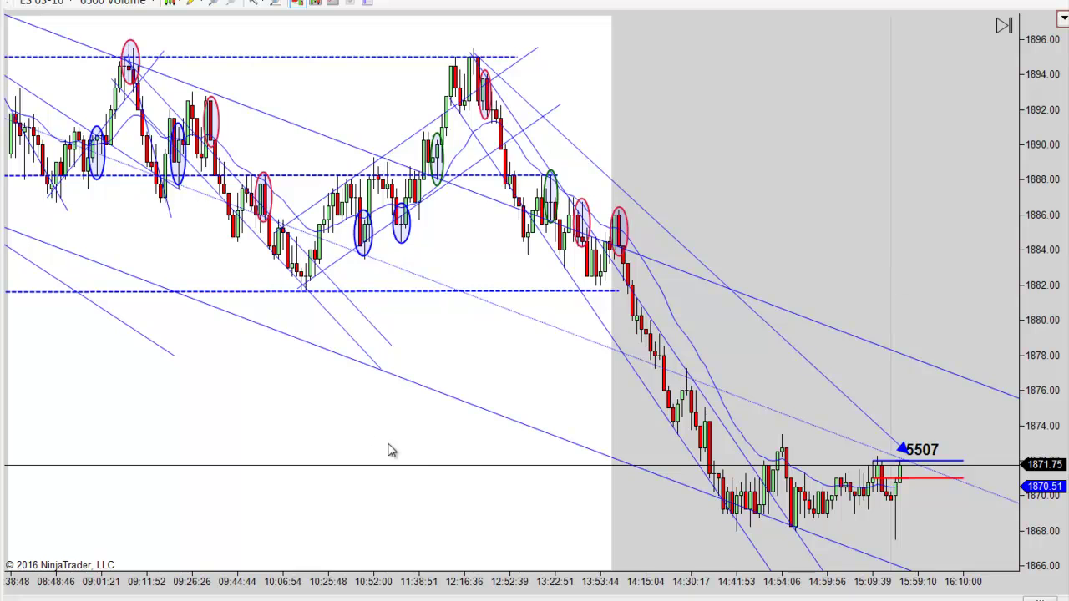
pyautogui.moveTo(419, 431); pyautogui.dragTo(680, 477)
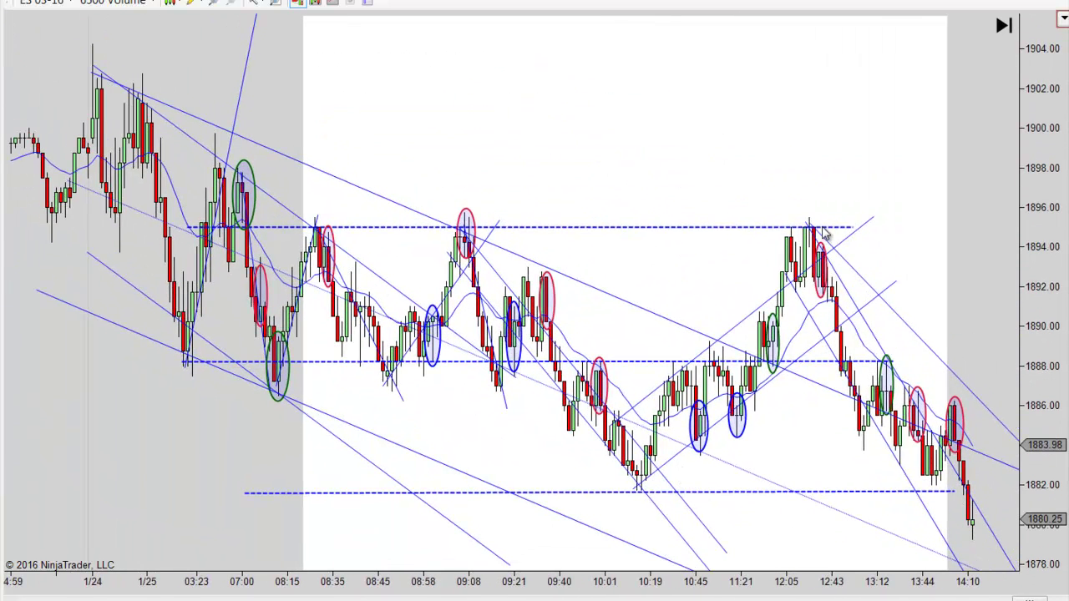
pyautogui.scroll(-5, 776, 167)
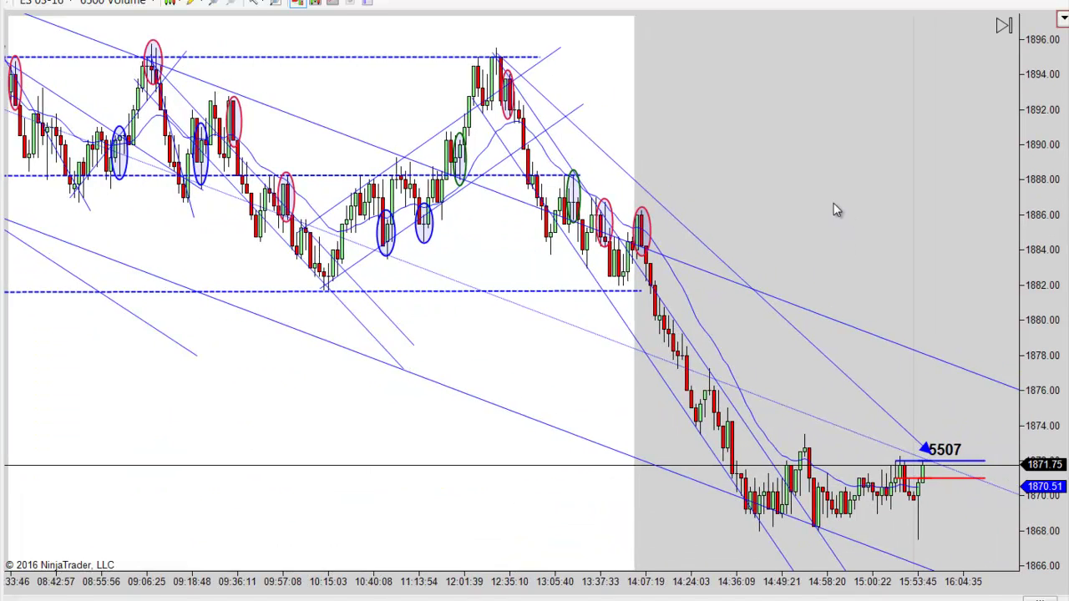
pyautogui.press('Down')
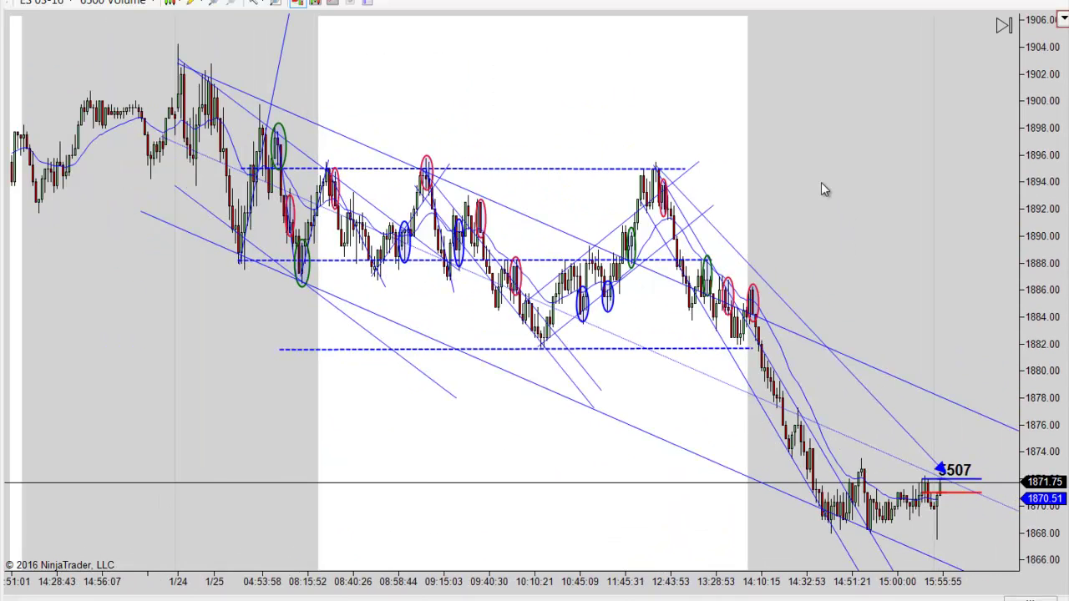
pyautogui.moveTo(613, 95); pyautogui.dragTo(657, 103)
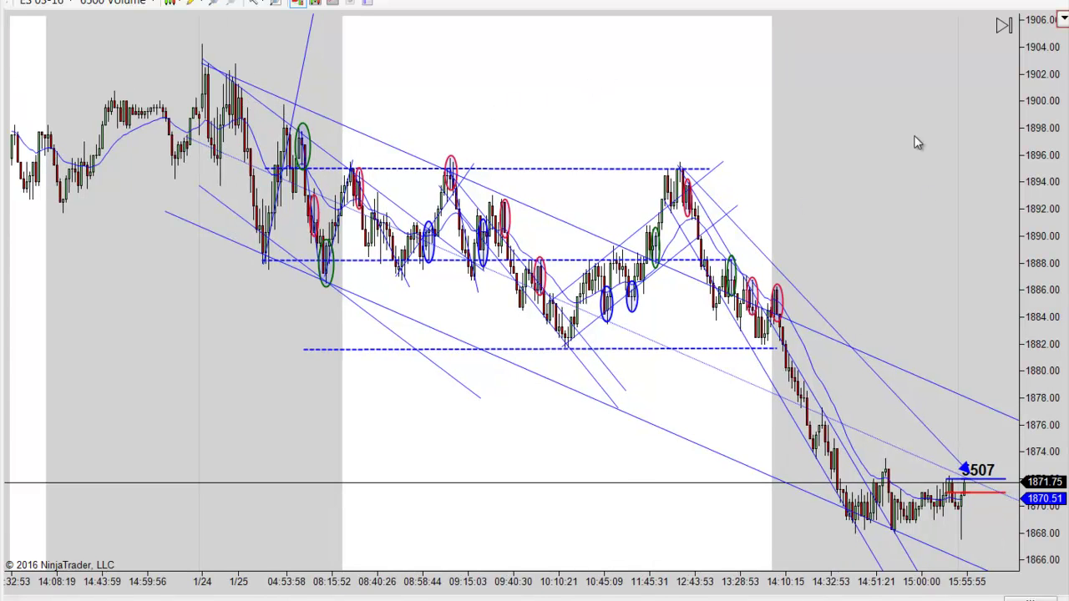
pyautogui.scroll(-3, 899, 145)
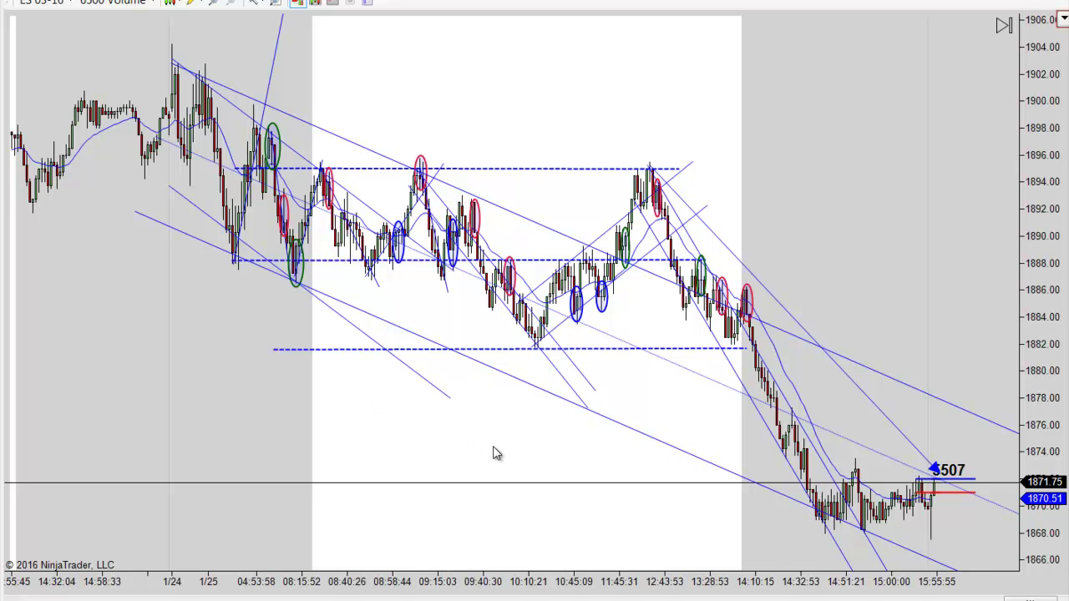
# Examine the circled trade setups and trend lines at closer range, from the overnight highs through the afternoon sell-off near 14:56.
pyautogui.scroll(1, 497, 453)
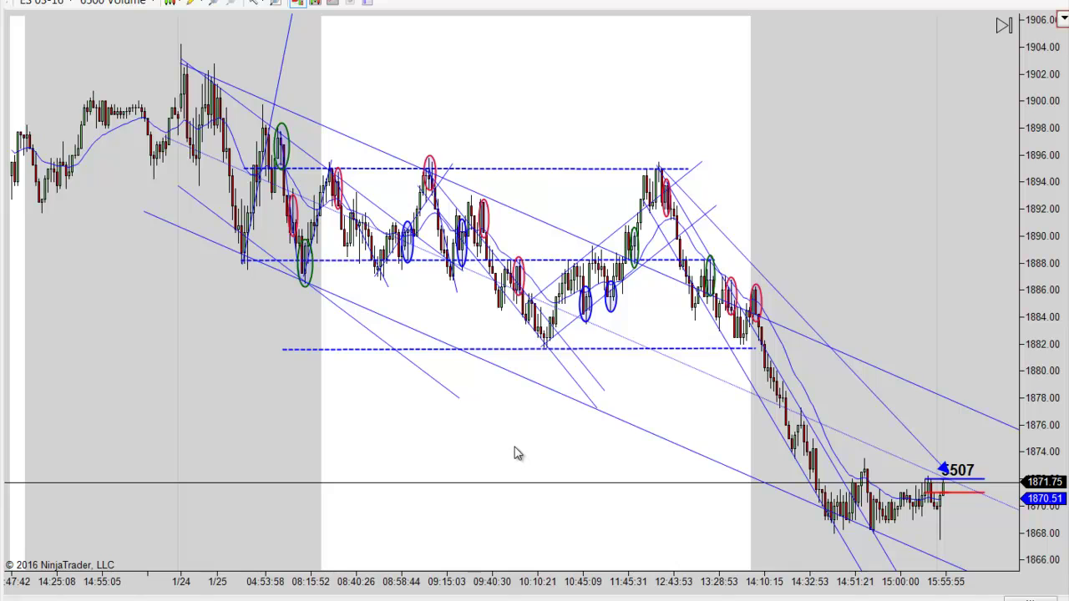
pyautogui.press('Up')
pyautogui.press('Up')
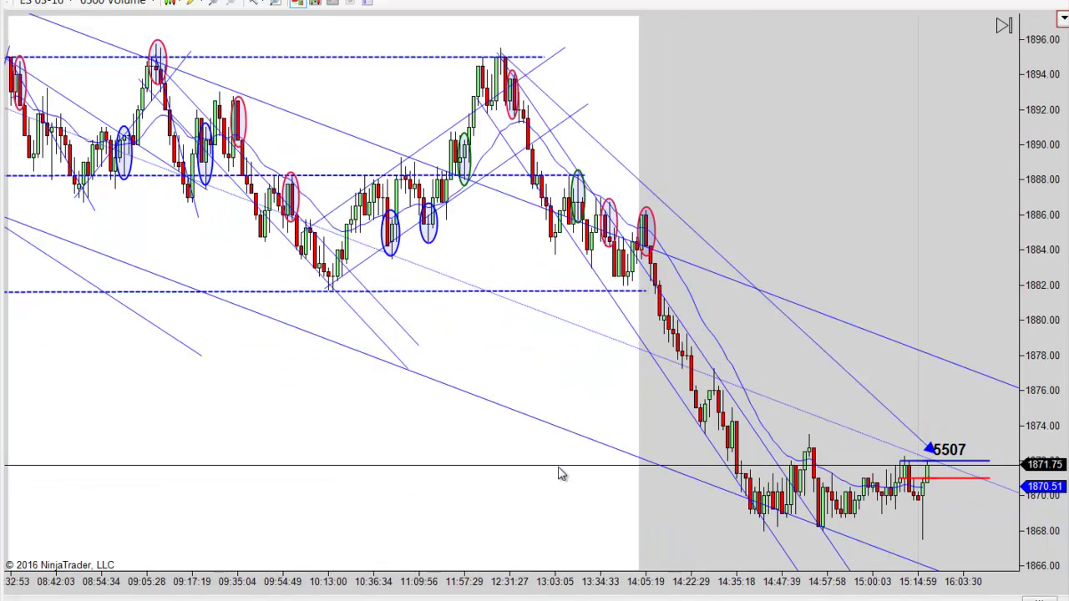
pyautogui.moveTo(192, 393); pyautogui.dragTo(506, 441)
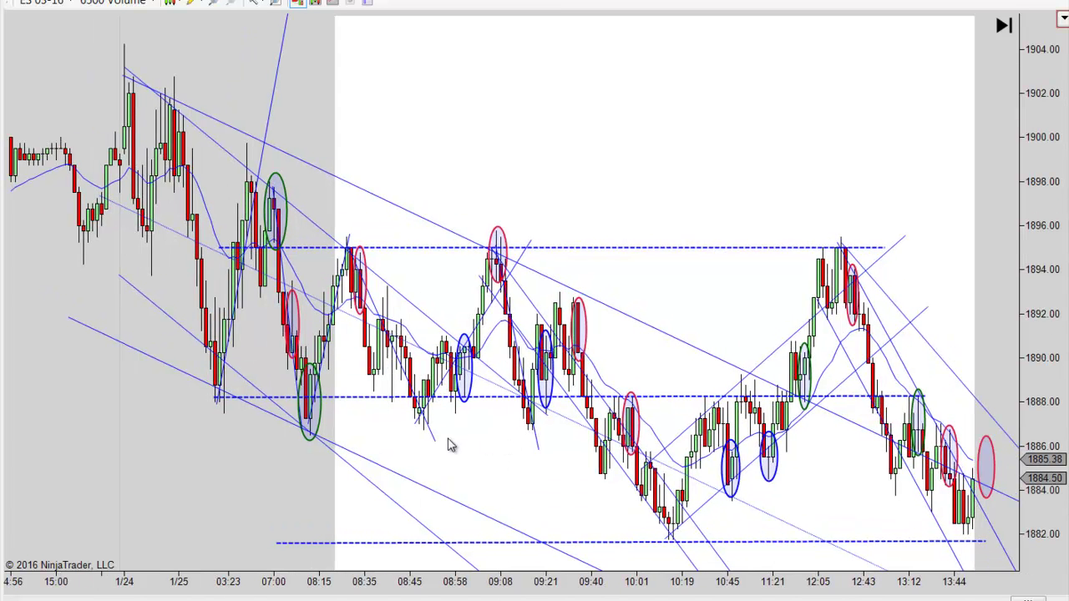
pyautogui.moveTo(496, 456); pyautogui.dragTo(402, 397)
pyautogui.moveTo(526, 495); pyautogui.dragTo(454, 473)
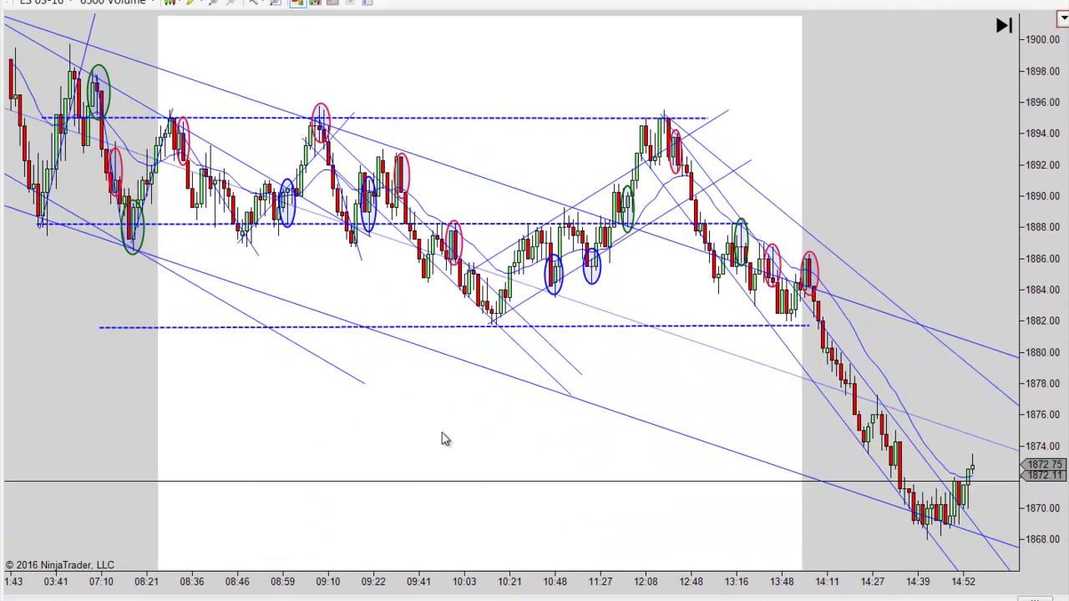
pyautogui.moveTo(468, 448)
pyautogui.mouseDown()
pyautogui.moveTo(562, 468)
pyautogui.moveTo(487, 470)
pyautogui.moveTo(507, 470)
pyautogui.moveTo(464, 459)
pyautogui.mouseUp()
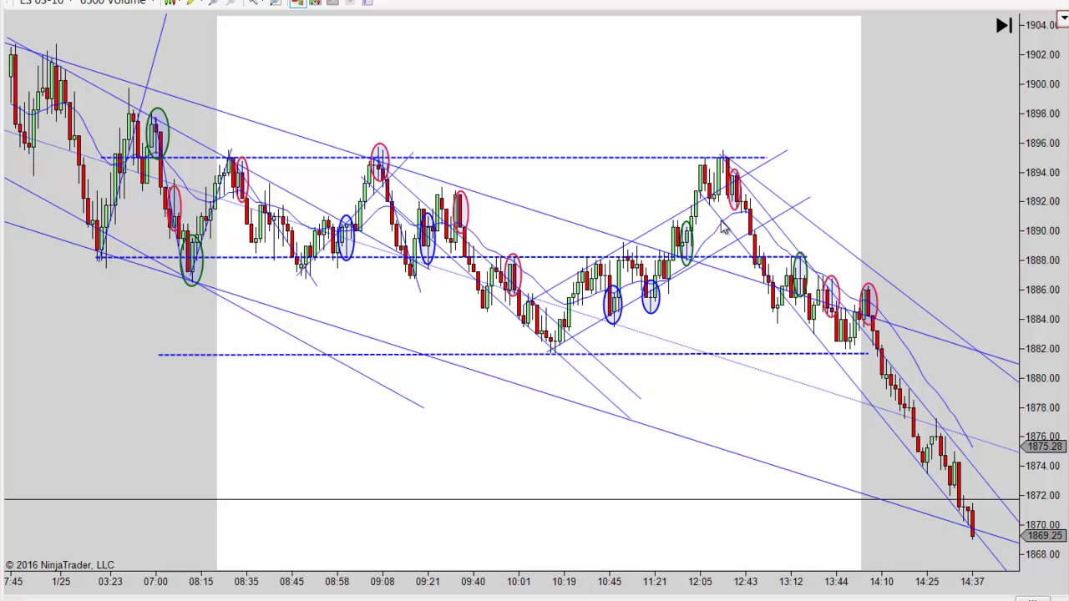
pyautogui.scroll(-3, 885, 166)
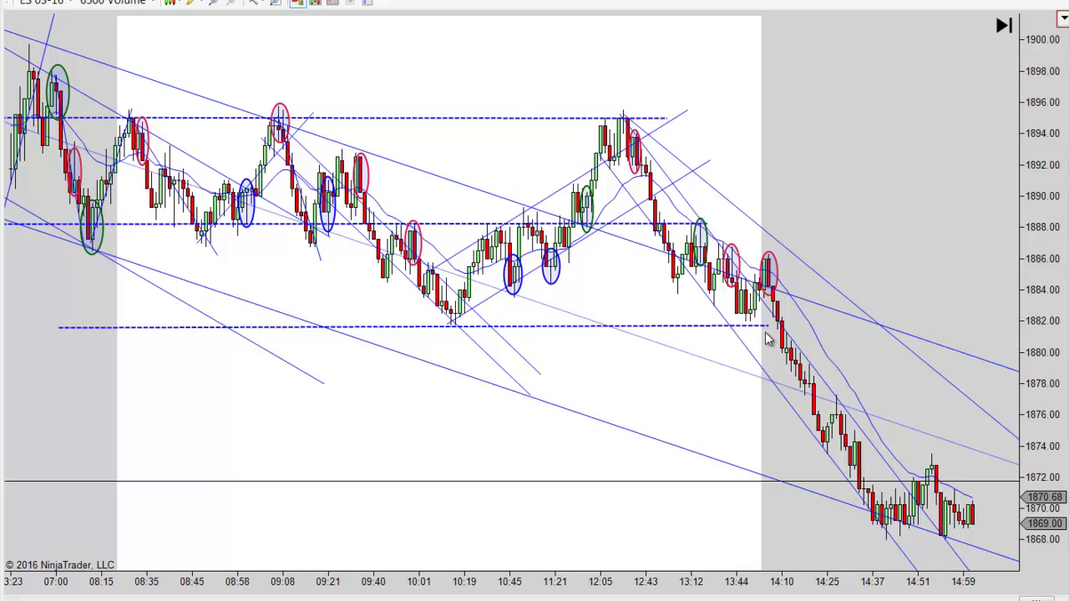
pyautogui.moveTo(881, 229); pyautogui.dragTo(908, 225)
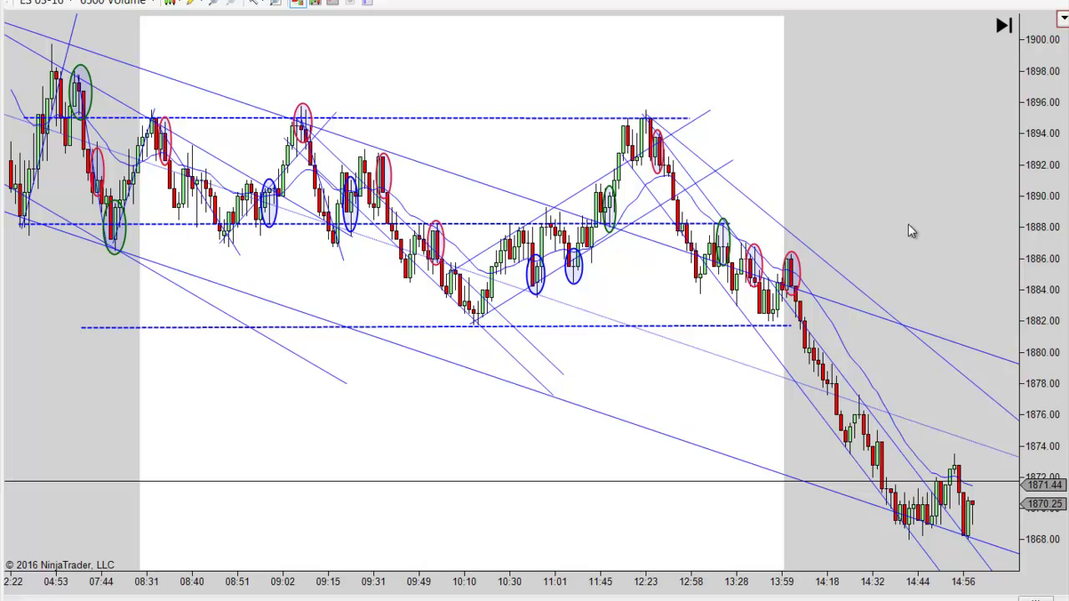
pyautogui.scroll(3, 903, 212)
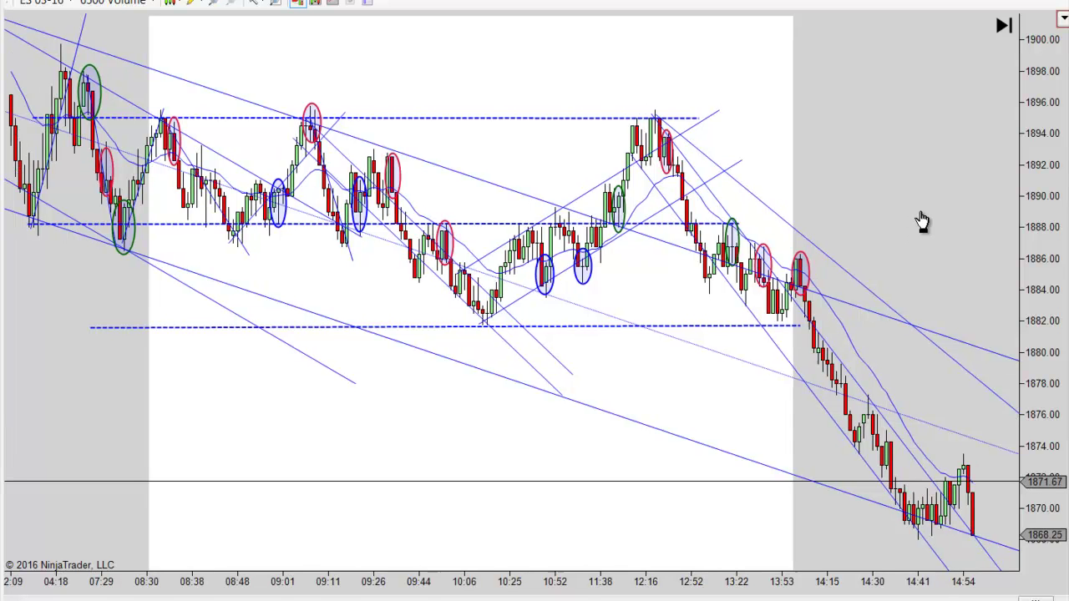
pyautogui.moveTo(575, 108); pyautogui.dragTo(676, 115)
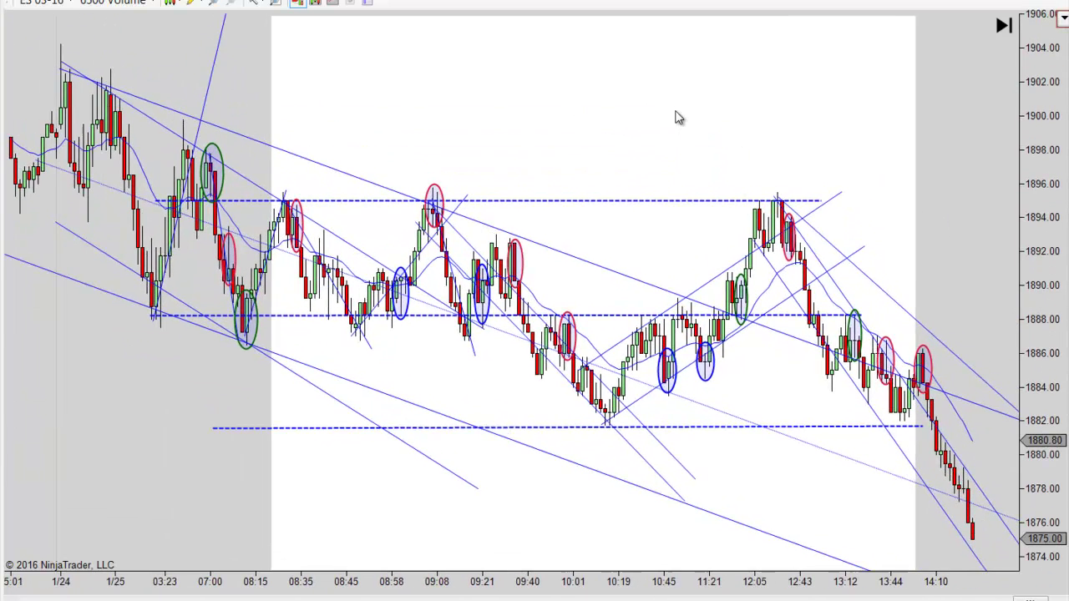